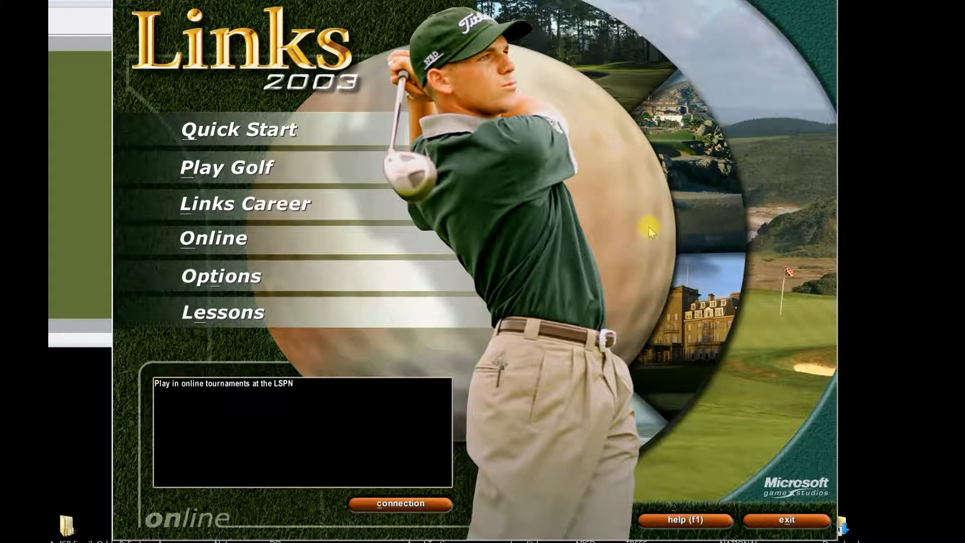
# Look up the Course ID and output filename of Northern Lakes Golf Course in the Course Manager
pyautogui.click(202, 276)
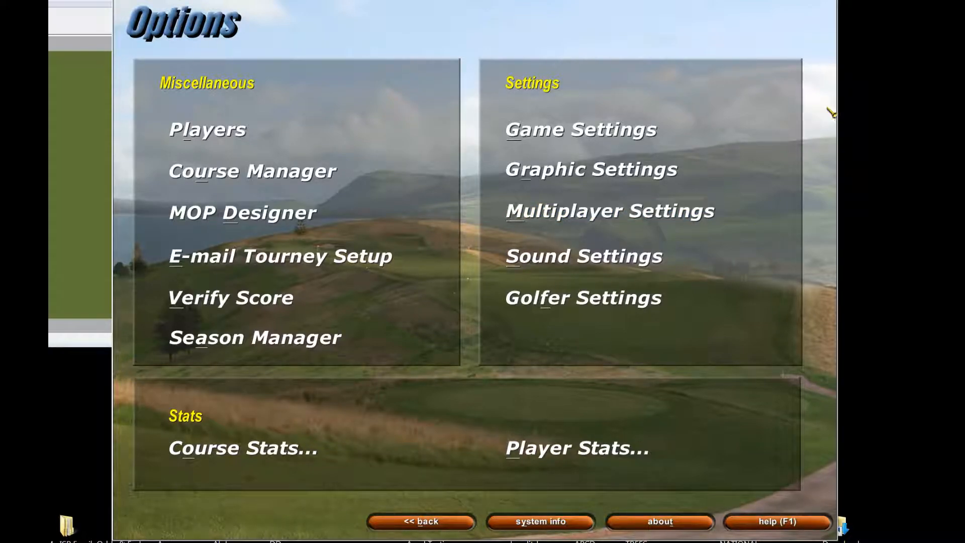
pyautogui.click(282, 187)
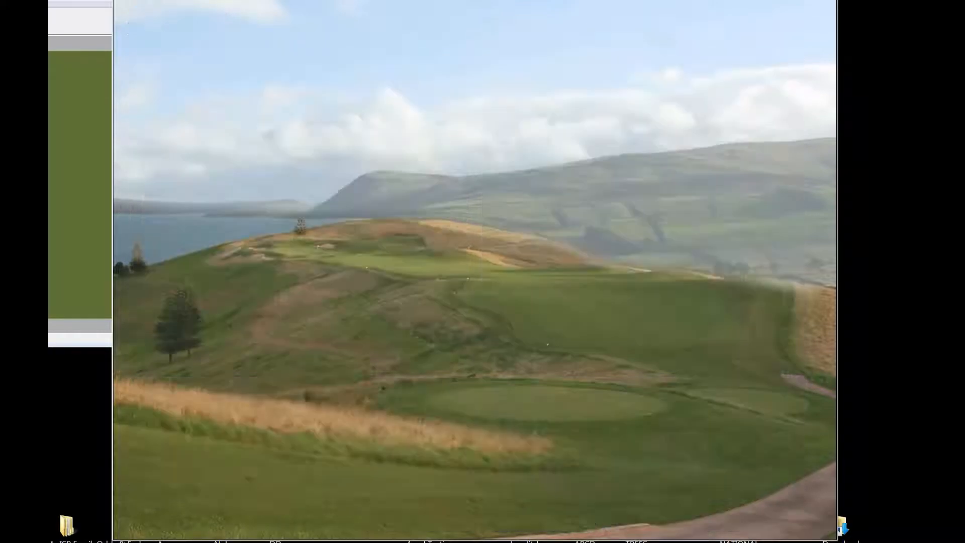
pyautogui.moveTo(335, 303); pyautogui.dragTo(337, 423)
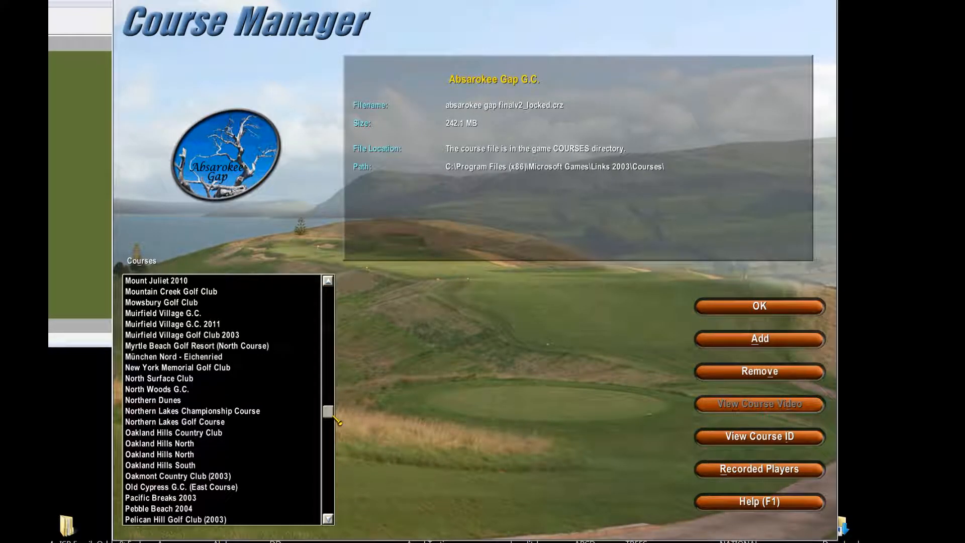
pyautogui.scroll(2, 277, 339)
pyautogui.scroll(3, 216, 336)
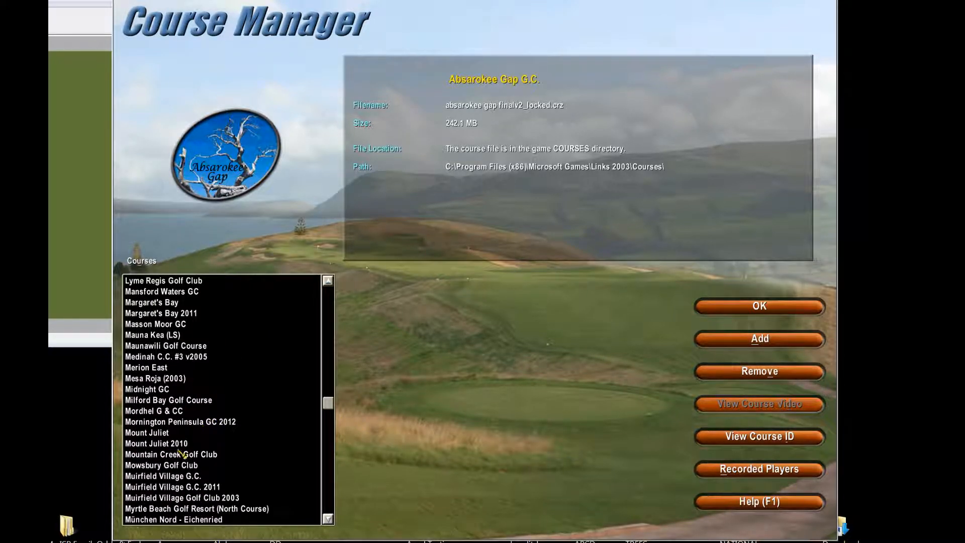
pyautogui.scroll(-4, 242, 409)
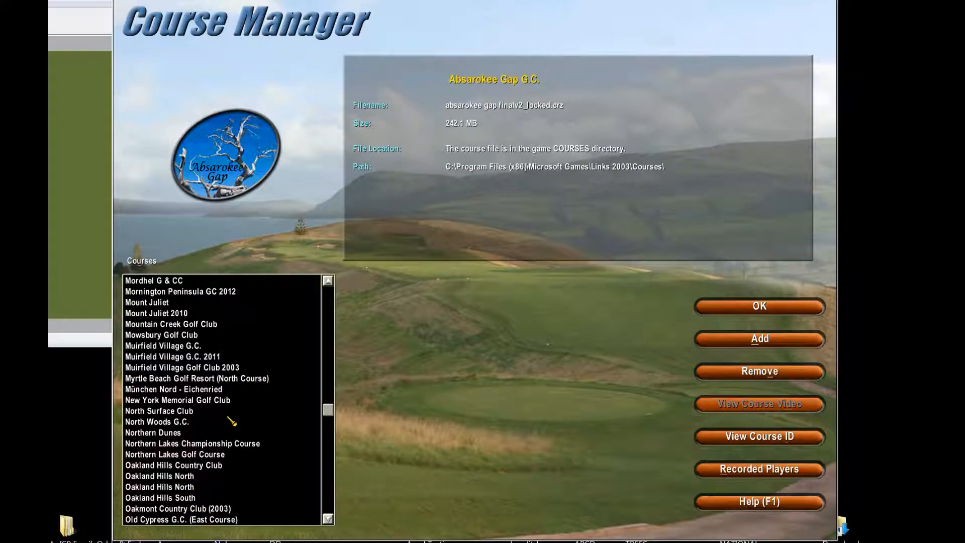
pyautogui.click(210, 455)
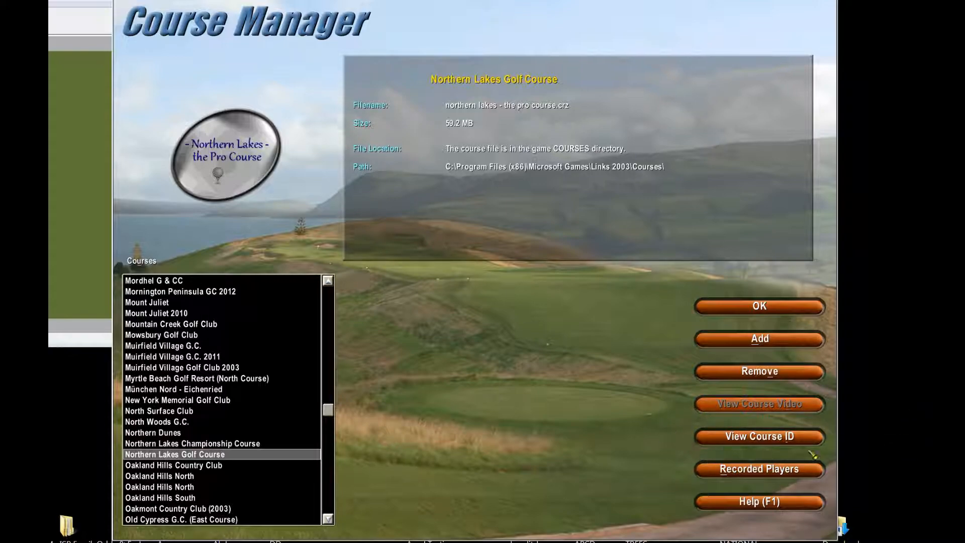
pyautogui.click(772, 444)
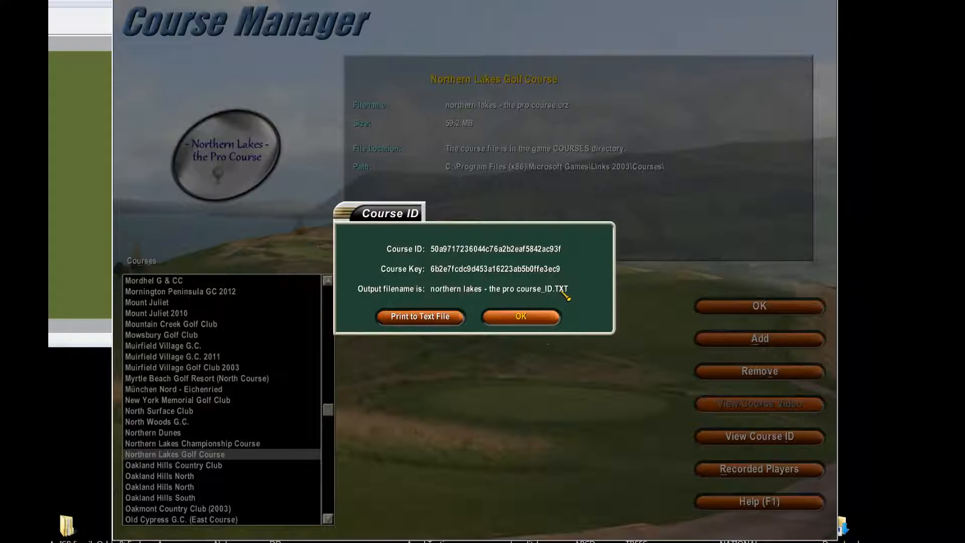
pyautogui.click(521, 316)
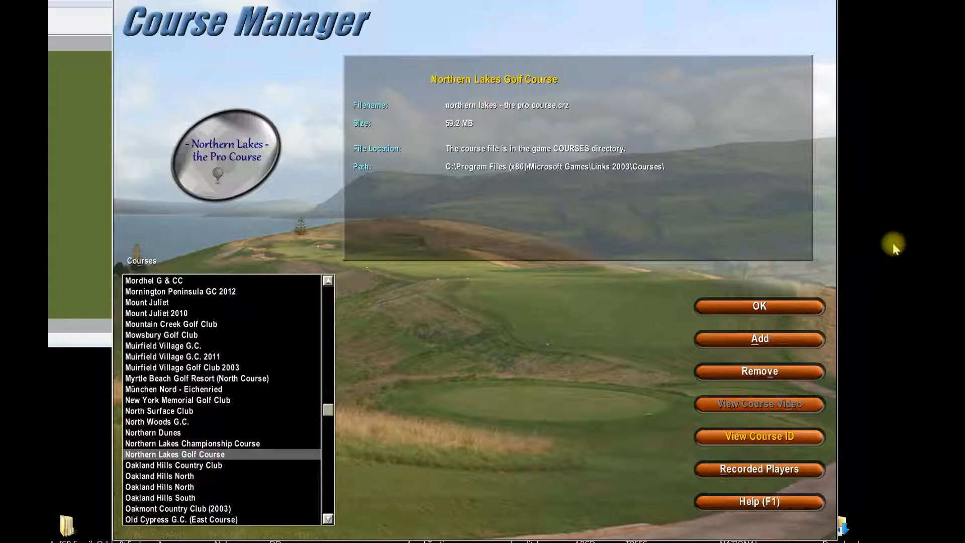
# Leave the Course Manager, return to the game's opening screen and exit Links 2003
pyautogui.click(787, 315)
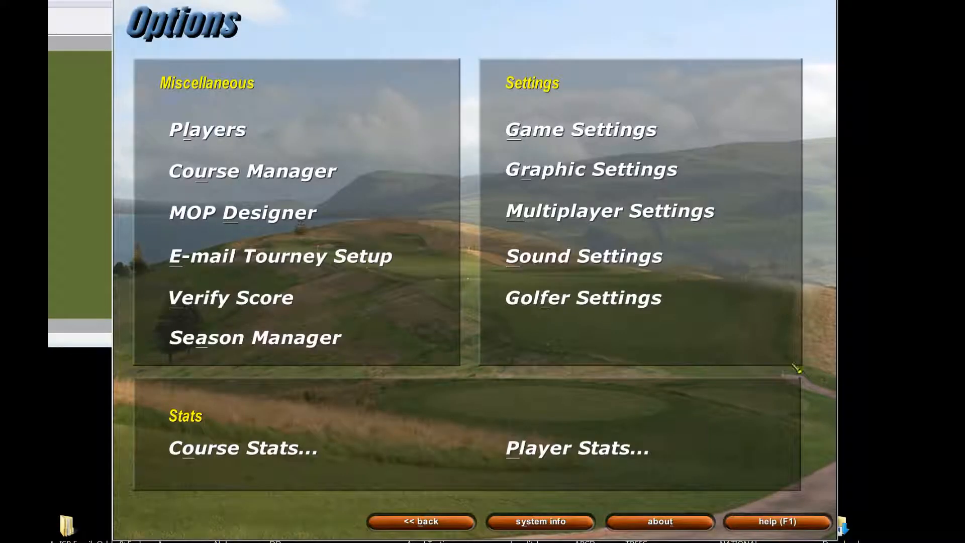
pyautogui.click(454, 523)
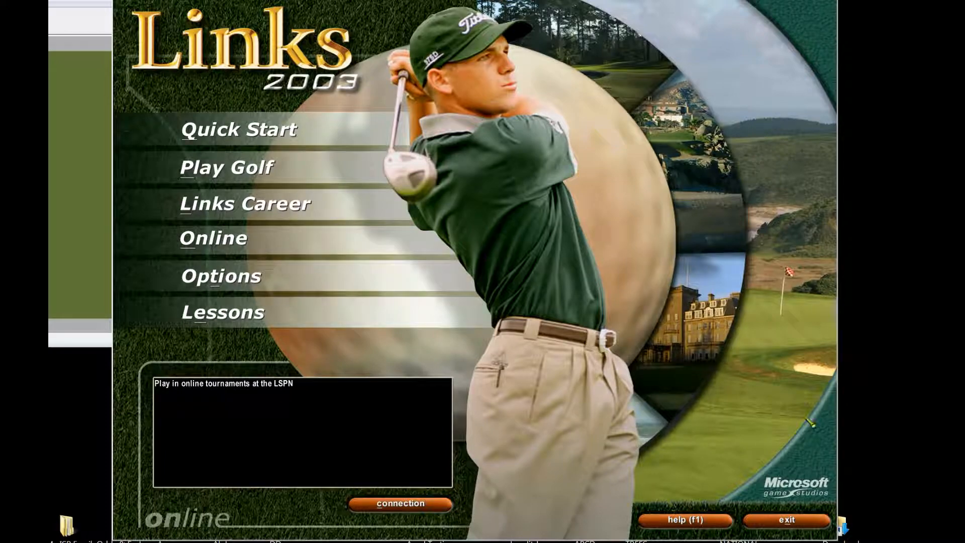
pyautogui.click(786, 520)
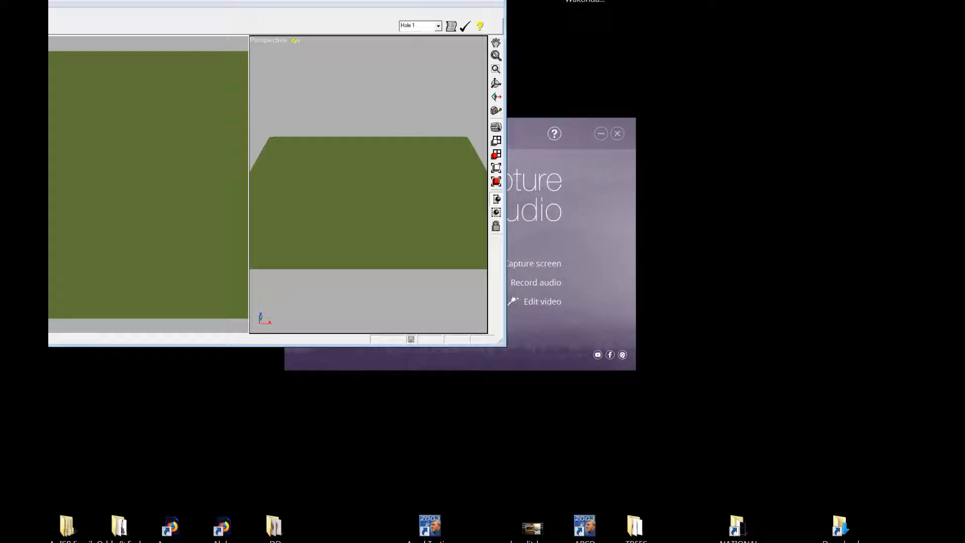
# Enlarge the Arnold Palmer Course Designer window to fill the screen and open the recent course Northern Lakes - the Pro Course.CRZ
pyautogui.moveTo(538, 5); pyautogui.dragTo(592, 10)
pyautogui.moveTo(390, 13); pyautogui.dragTo(512, 10)
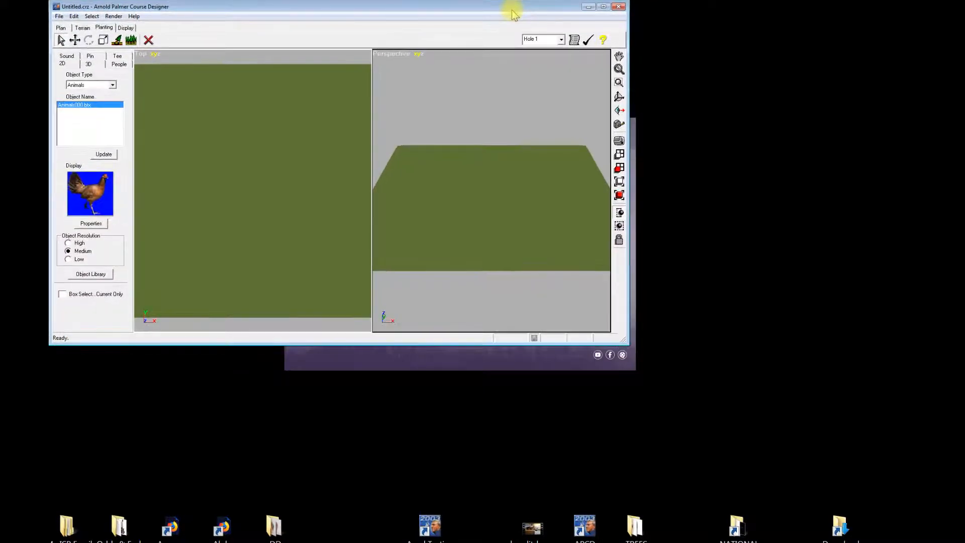
pyautogui.moveTo(626, 344); pyautogui.dragTo(909, 534)
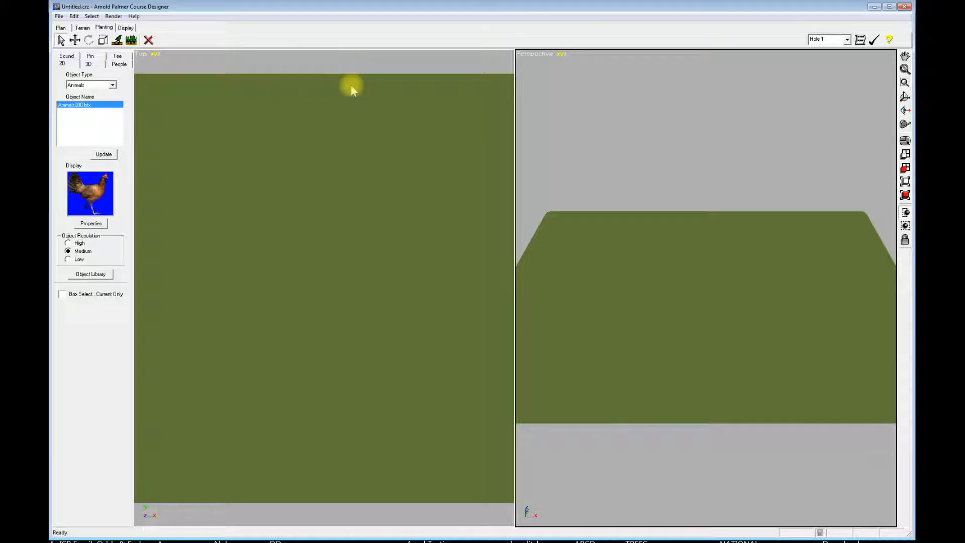
pyautogui.click(59, 17)
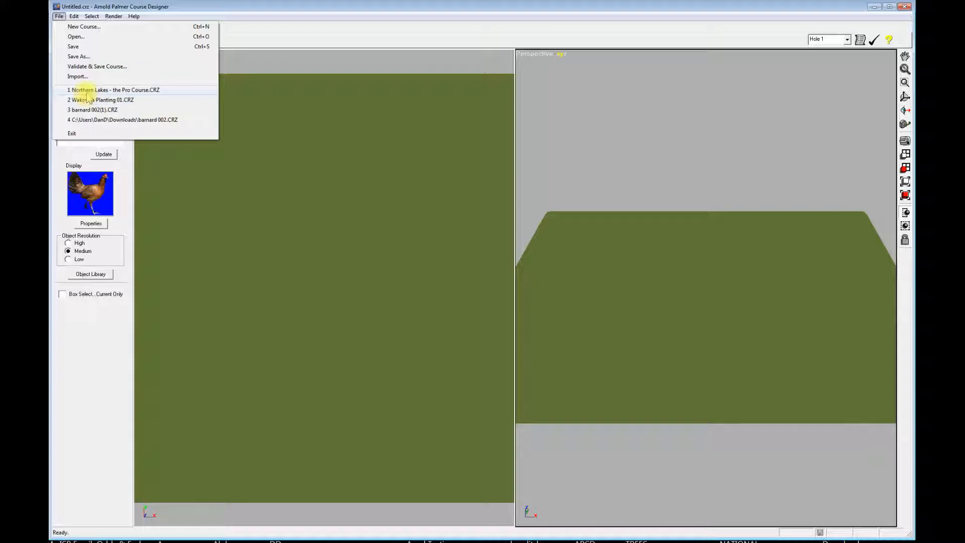
pyautogui.click(171, 91)
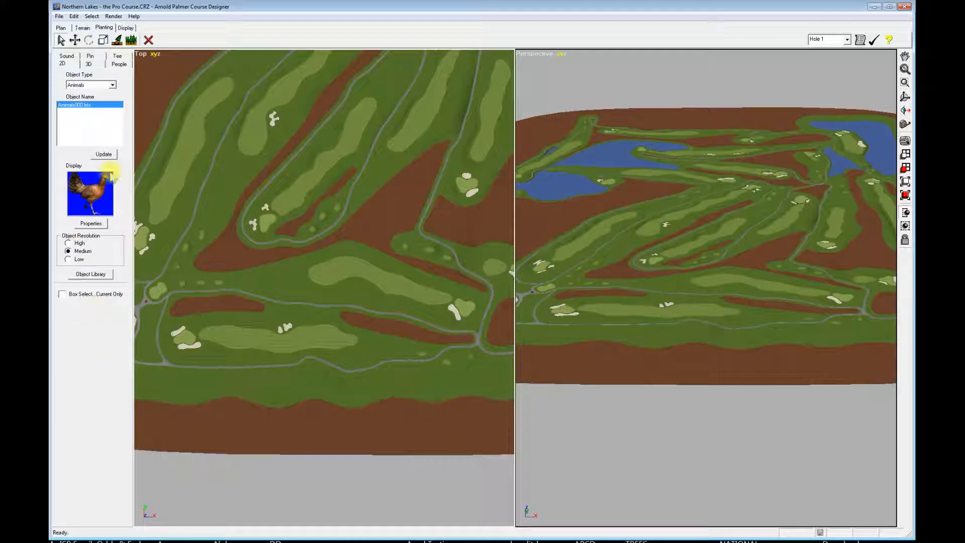
# Show the 2D objects in both the Top view and the Perspective view
pyautogui.click(145, 55)
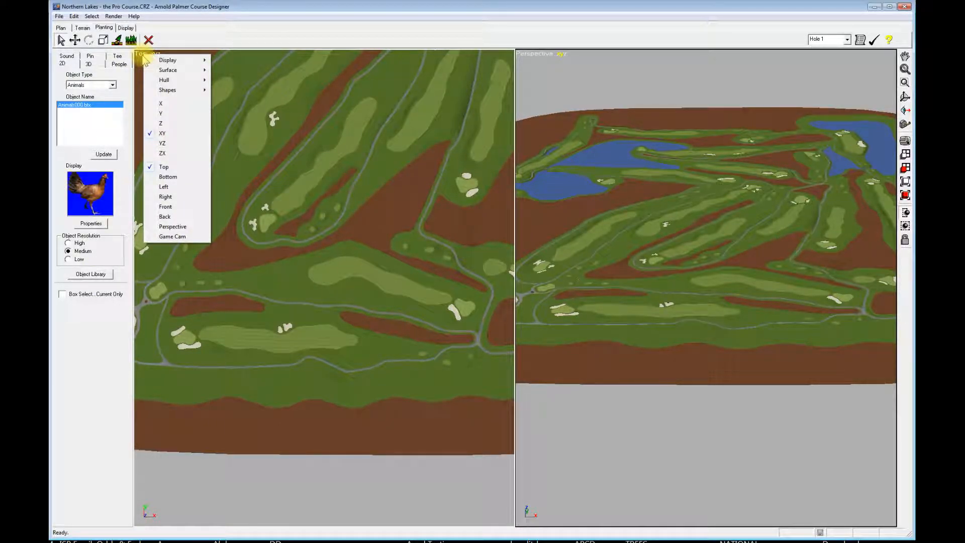
pyautogui.moveTo(193, 61)
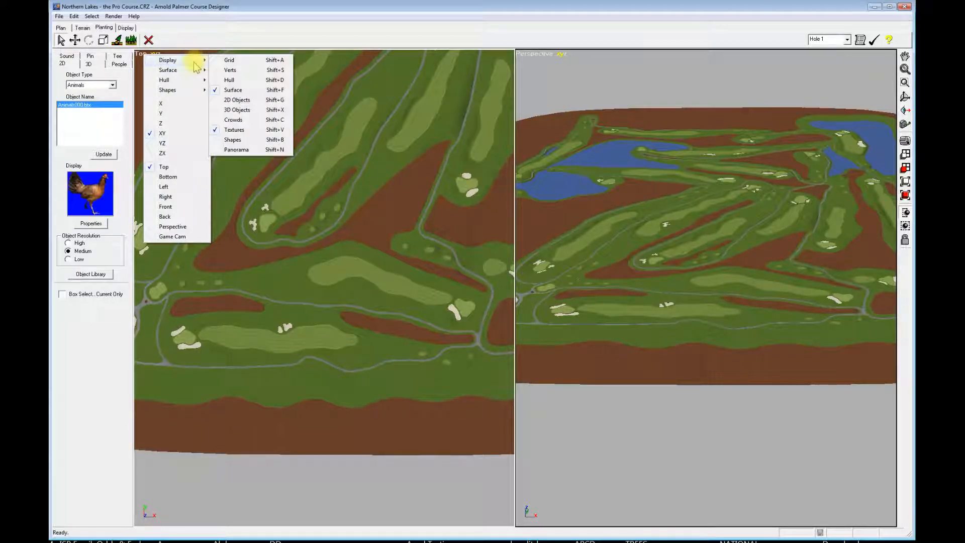
pyautogui.click(237, 100)
pyautogui.click(535, 54)
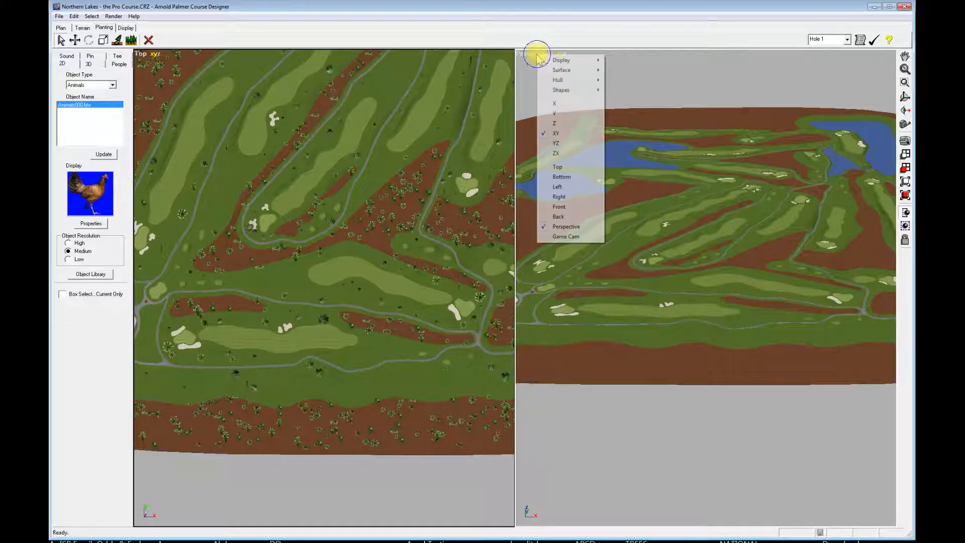
pyautogui.moveTo(558, 60)
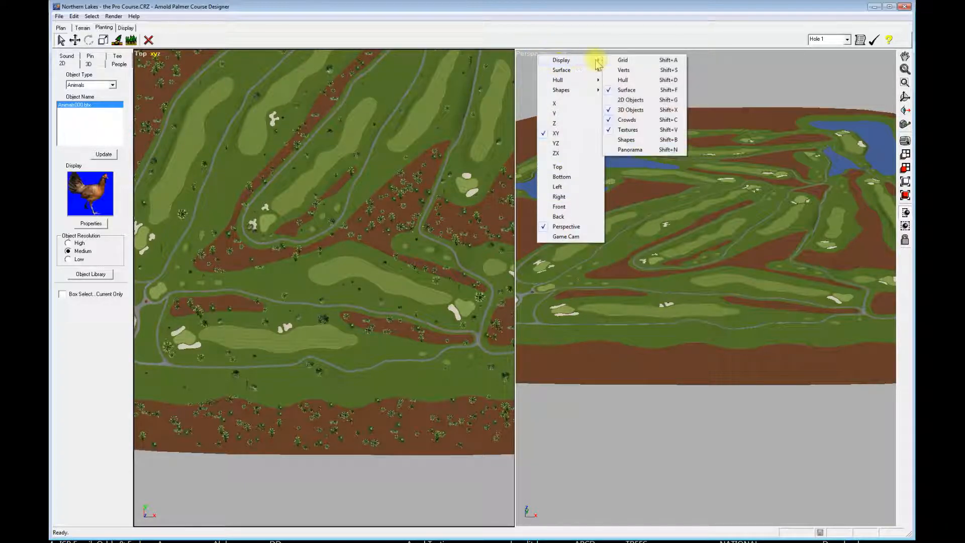
pyautogui.click(627, 100)
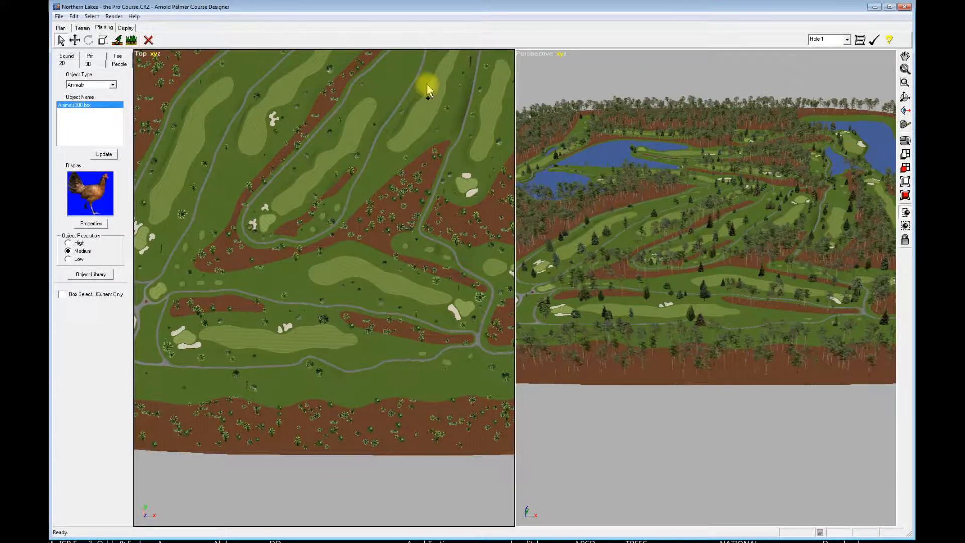
# Turn on the hull display in both views and turn it off again in the Perspective view
pyautogui.press('w')
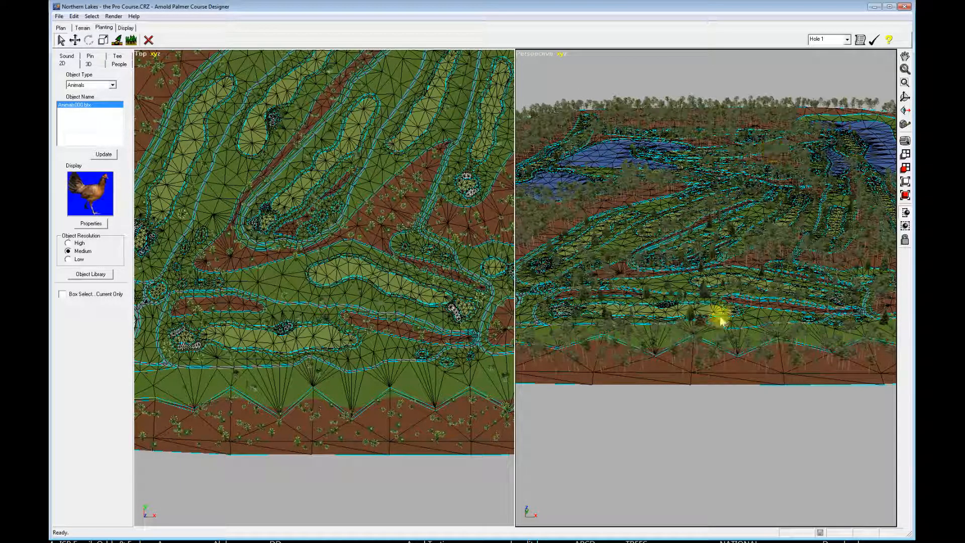
pyautogui.click(534, 56)
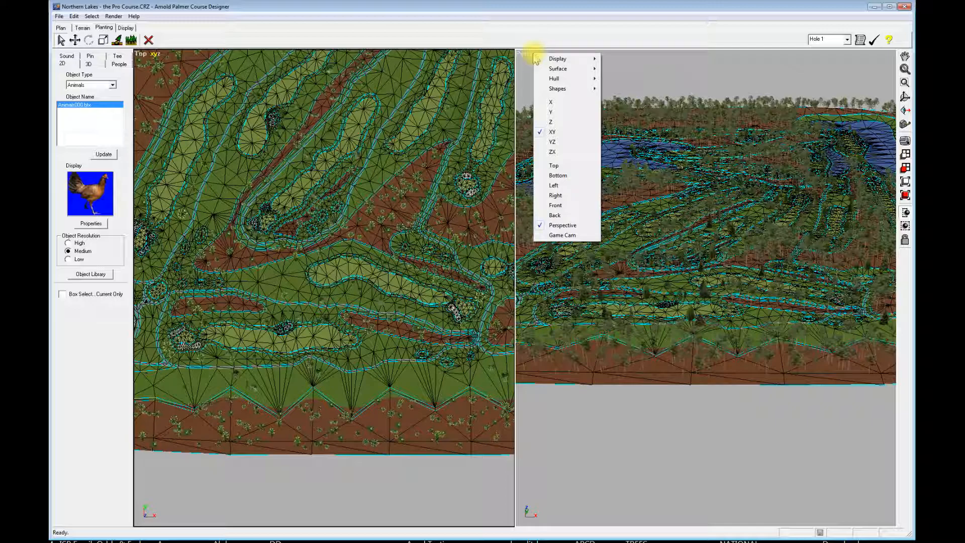
pyautogui.moveTo(576, 61)
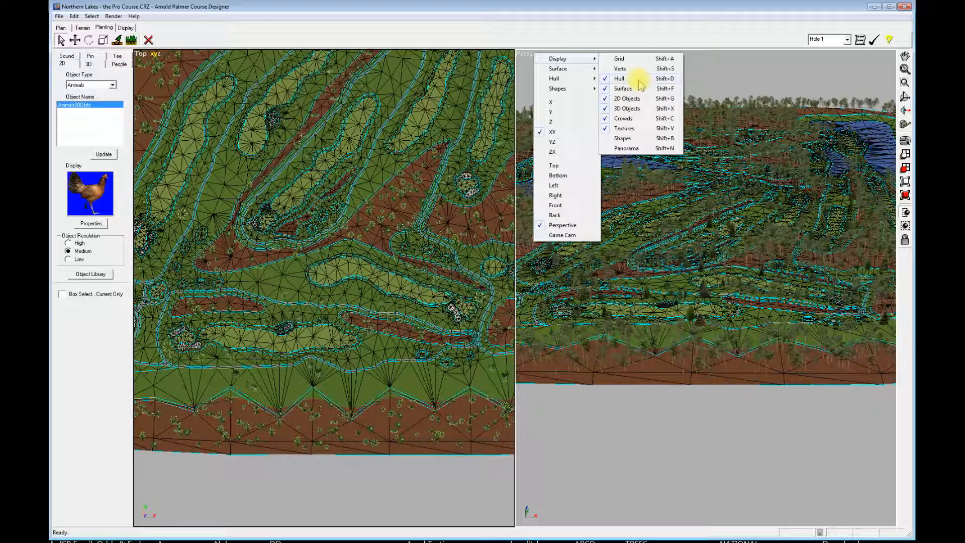
pyautogui.click(639, 81)
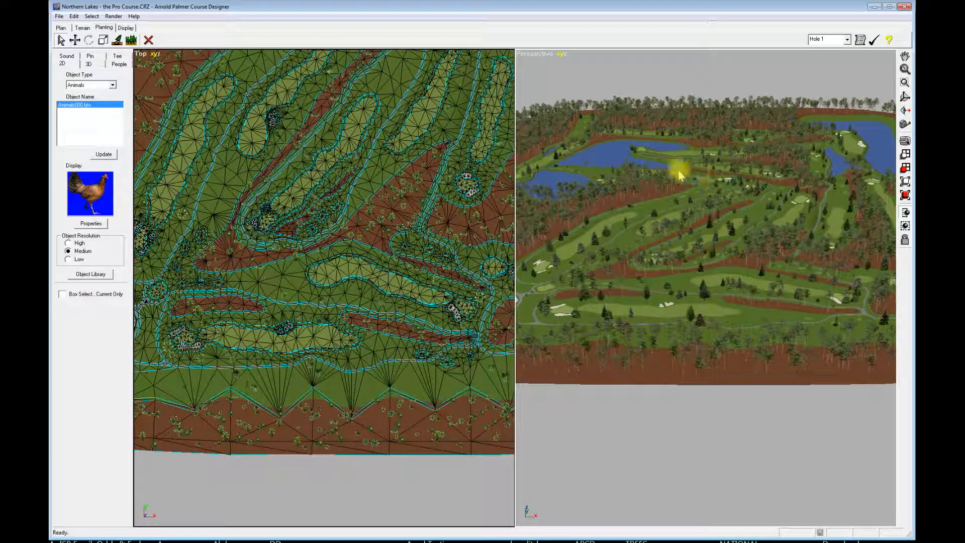
# Hide the 2D objects in both the Perspective view and the Top view
pyautogui.click(543, 54)
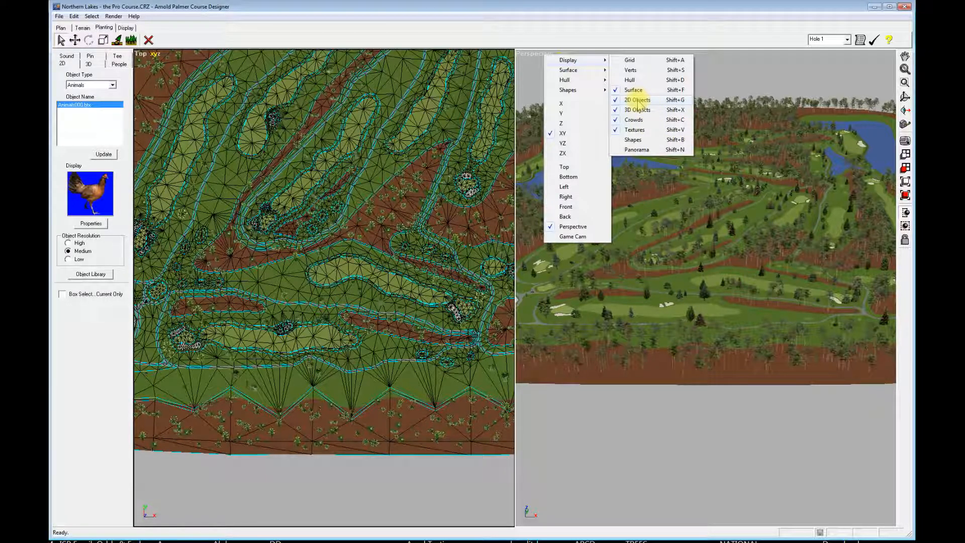
pyautogui.click(637, 100)
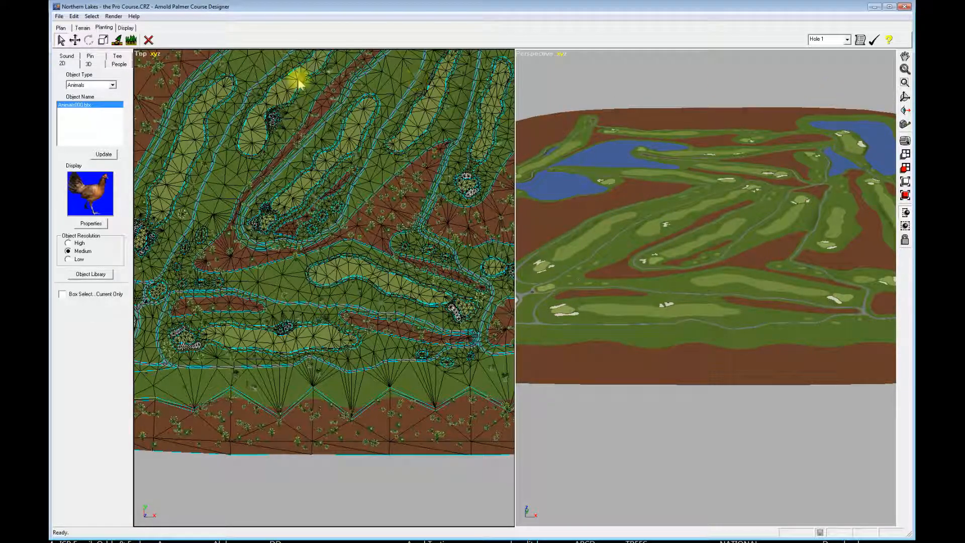
pyautogui.click(142, 53)
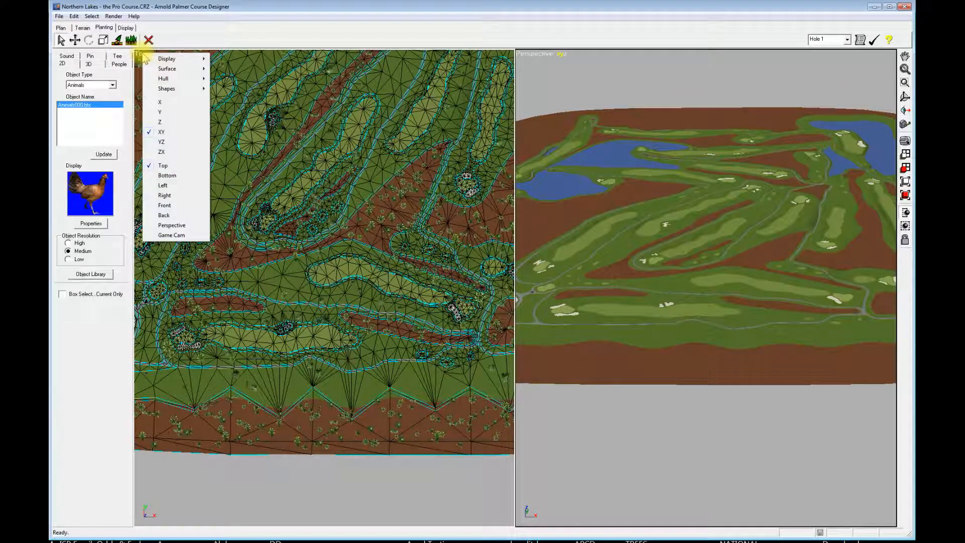
pyautogui.moveTo(194, 60)
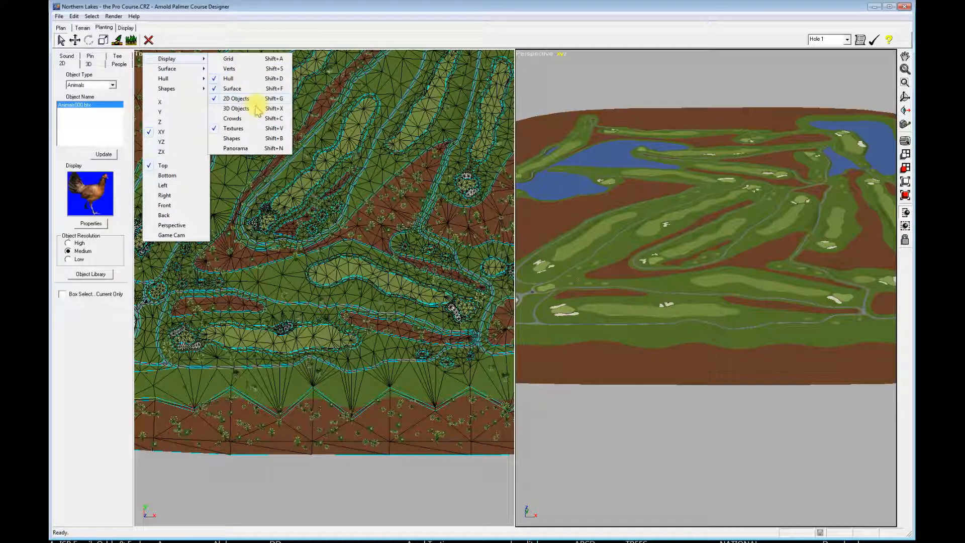
pyautogui.click(236, 98)
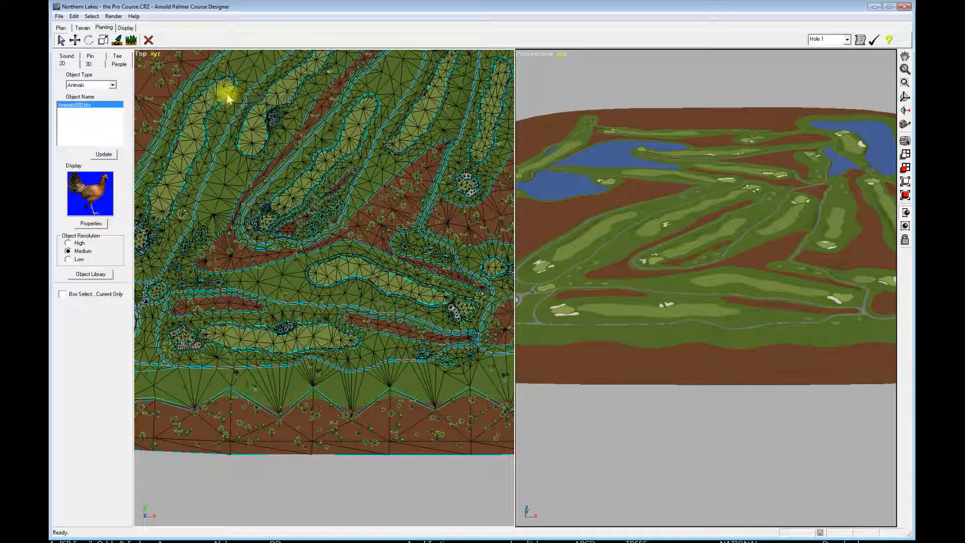
# Turn off the hull display in the Top view, leaving the textured surface
pyautogui.click(143, 55)
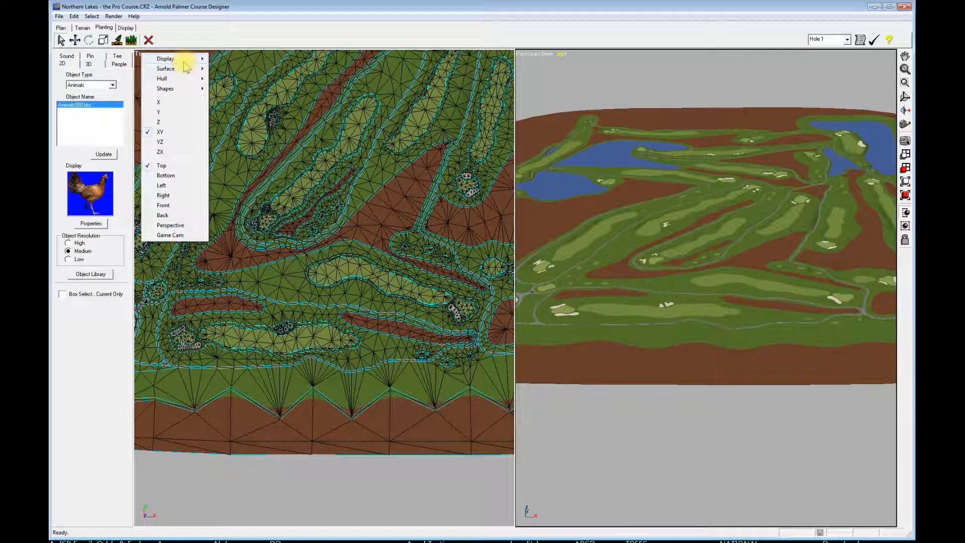
pyautogui.moveTo(189, 58)
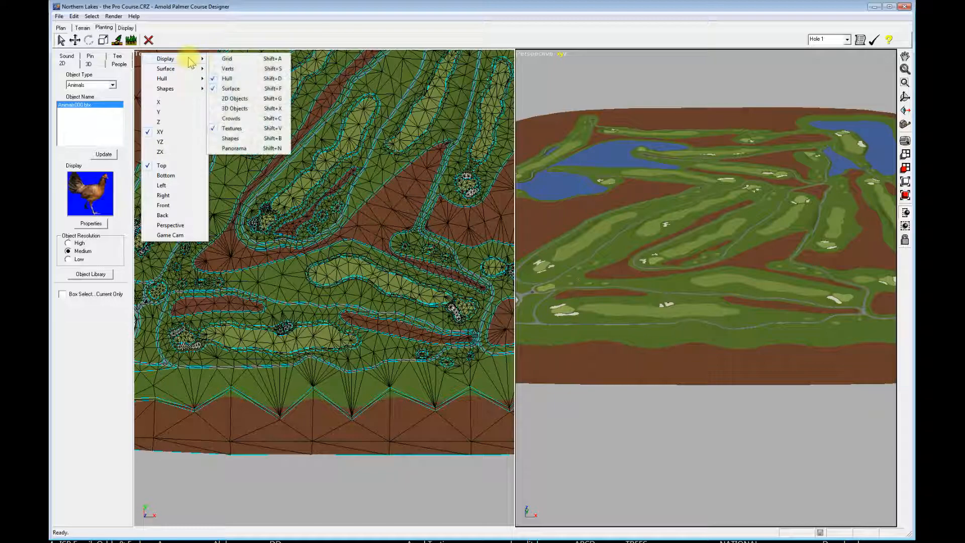
pyautogui.click(244, 81)
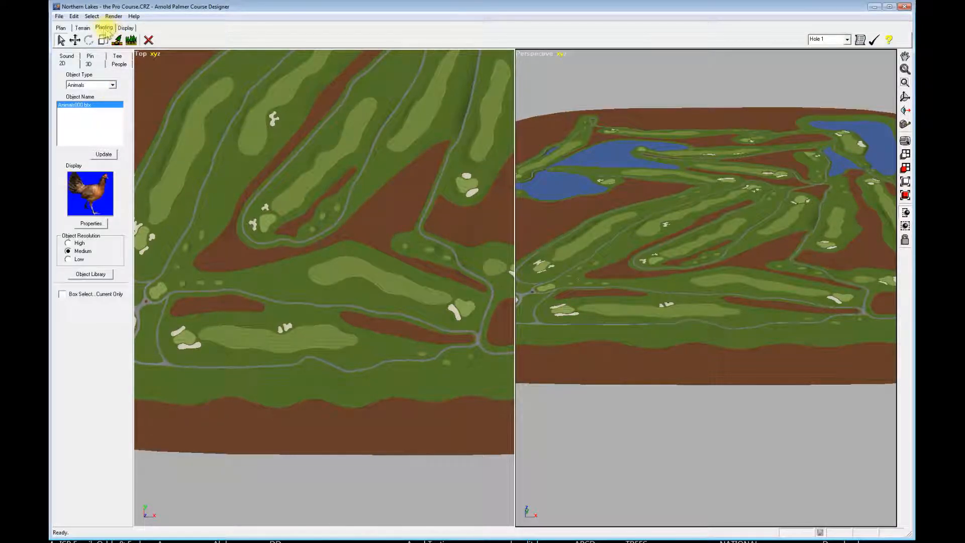
# Review the Plan layout details of Hole 1 and bring up the pin planting distances
pyautogui.click(61, 28)
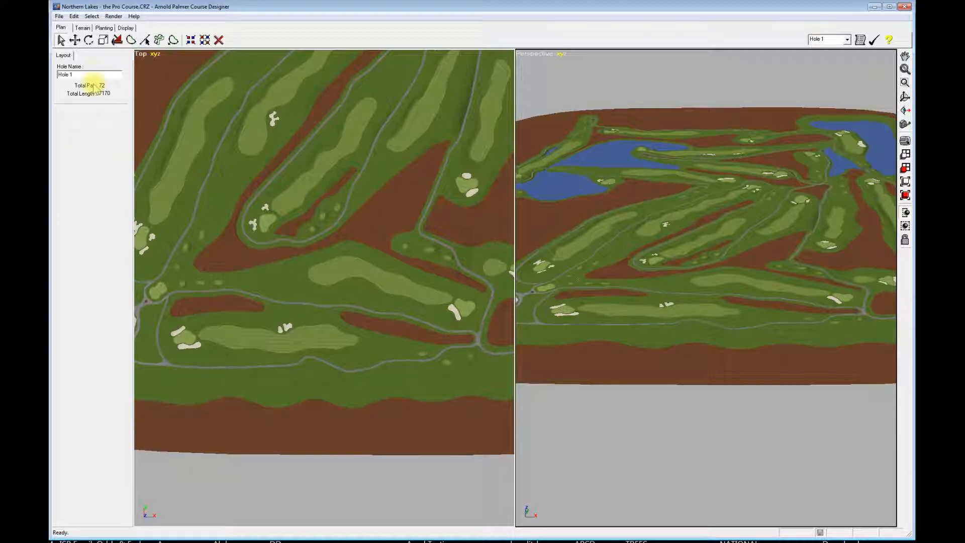
pyautogui.click(104, 28)
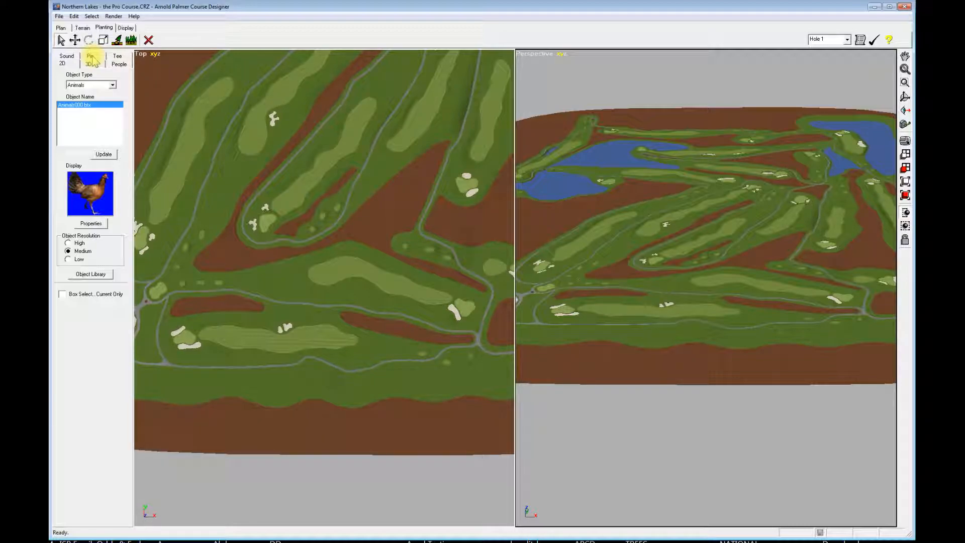
pyautogui.click(93, 58)
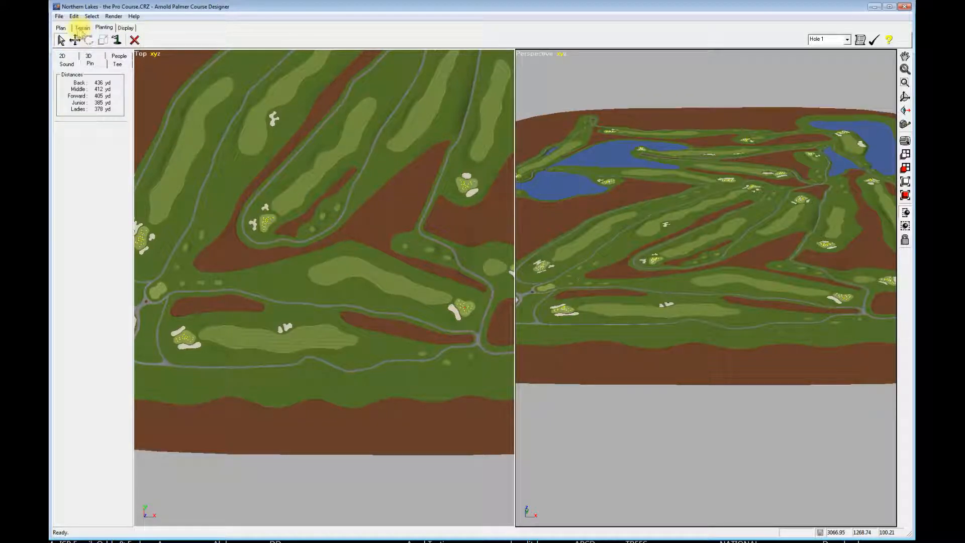
# Look over the Terrain tools, and compare the tee and pin planting distances for Hole 1
pyautogui.click(82, 28)
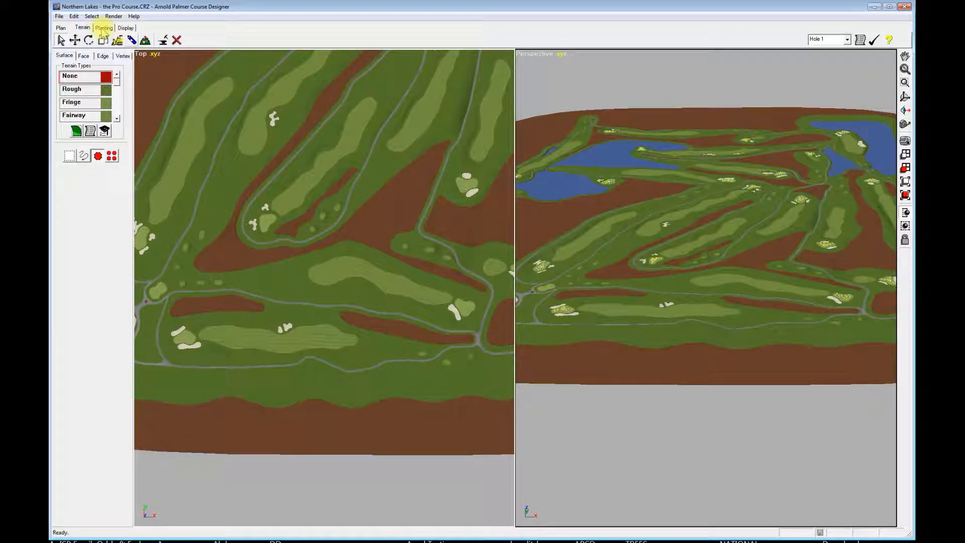
pyautogui.click(104, 28)
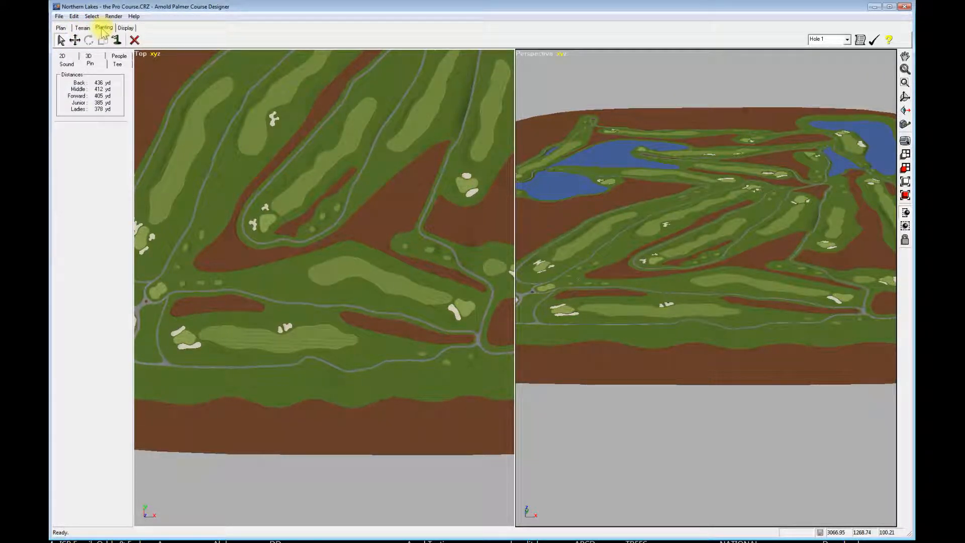
pyautogui.click(117, 64)
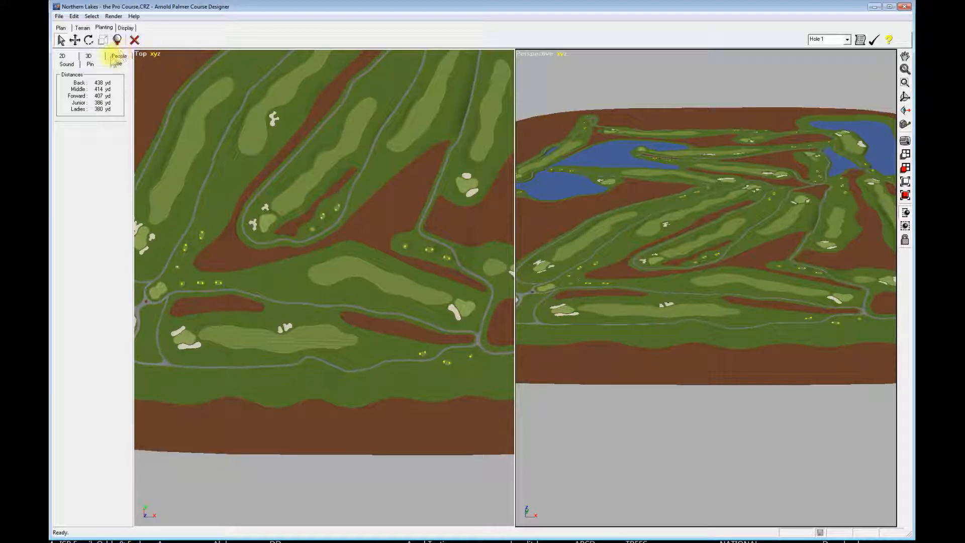
pyautogui.click(91, 63)
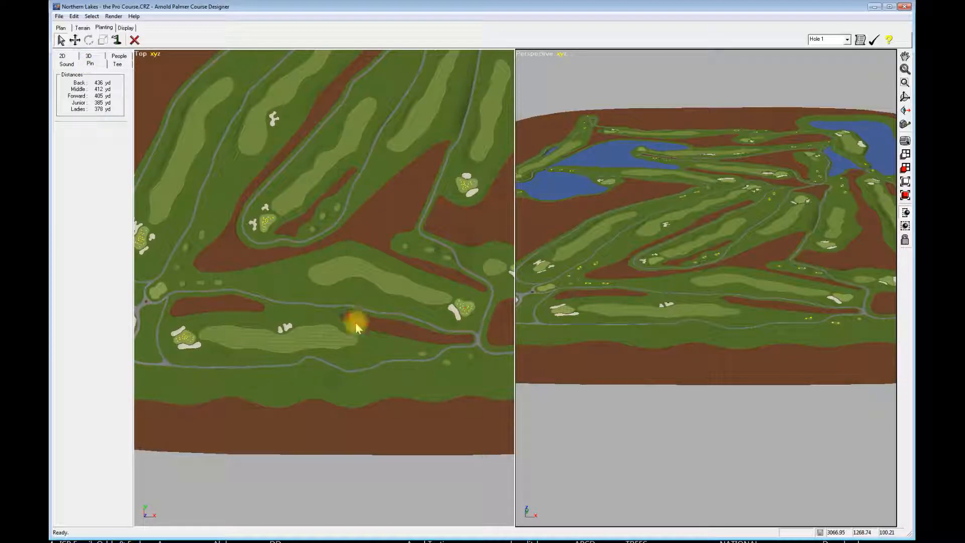
# Zoom both views to the selected pin on Hole 1 and frame the whole green around it
pyautogui.moveTo(450, 360); pyautogui.dragTo(448, 359, button='middle')
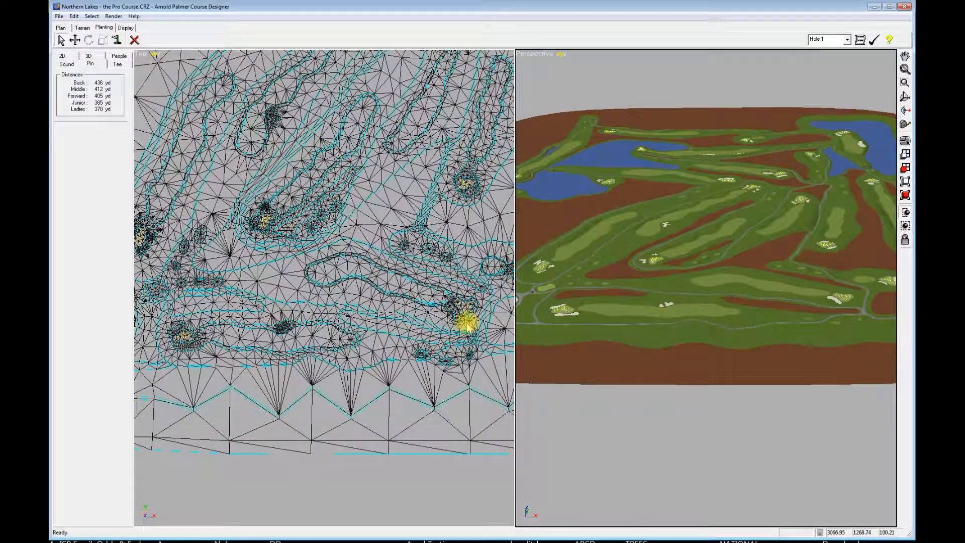
pyautogui.scroll(5, 486, 342)
pyautogui.moveTo(486, 332); pyautogui.dragTo(103, 331, button='middle')
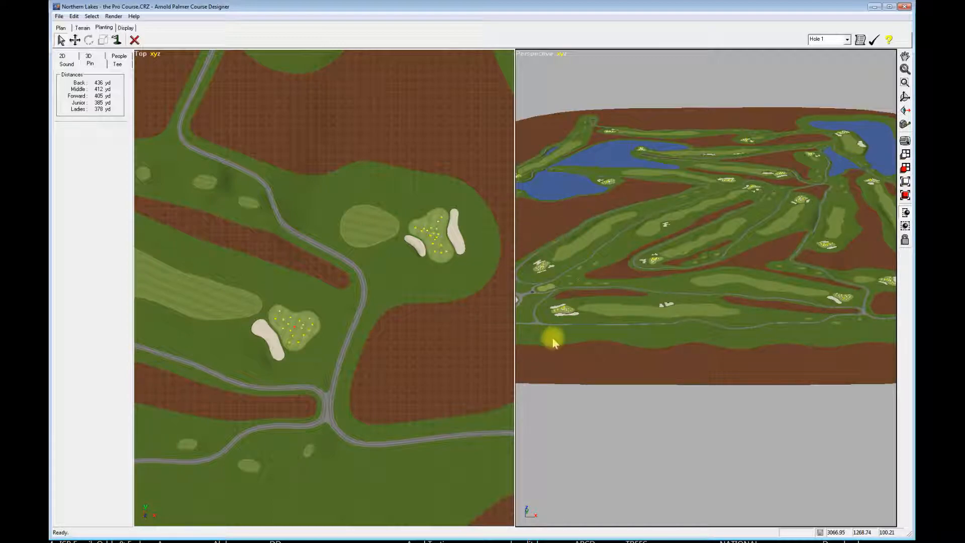
pyautogui.click(904, 170)
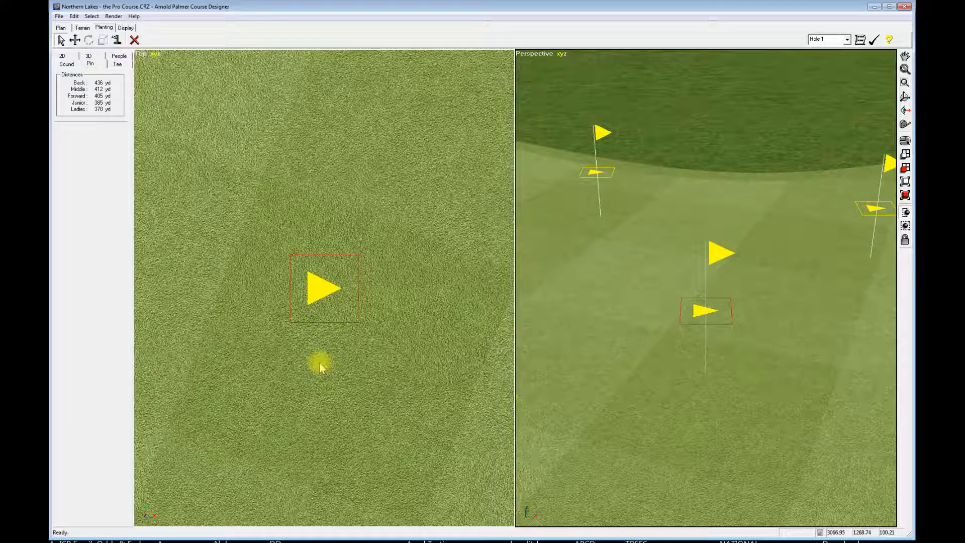
pyautogui.scroll(-5, 318, 362)
pyautogui.scroll(-3, 334, 365)
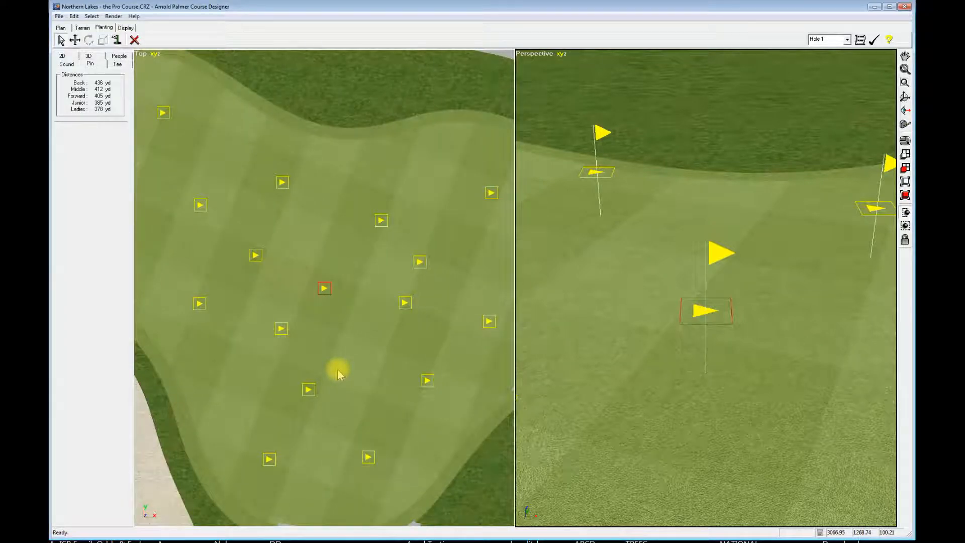
pyautogui.scroll(-5, 746, 402)
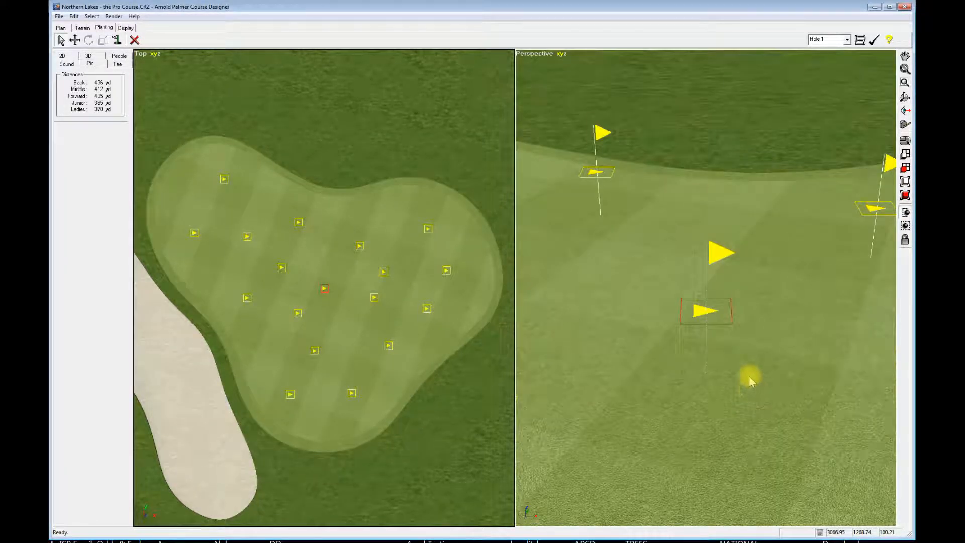
pyautogui.scroll(-5, 737, 392)
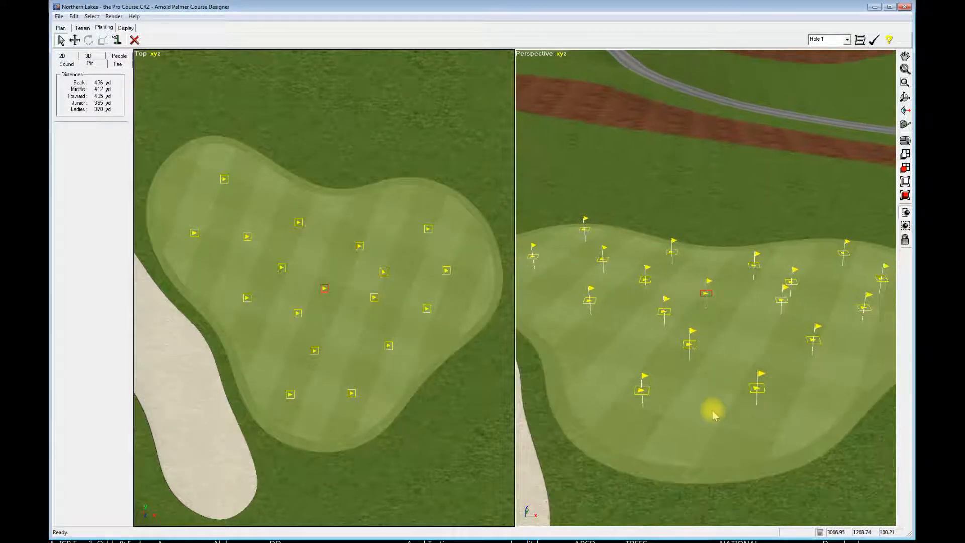
# Examine the layout of the pin positions on the Hole 1 green in the Top and Perspective views
pyautogui.scroll(5, 714, 401)
pyautogui.scroll(-4, 703, 383)
pyautogui.scroll(-2, 686, 397)
pyautogui.scroll(-3, 345, 330)
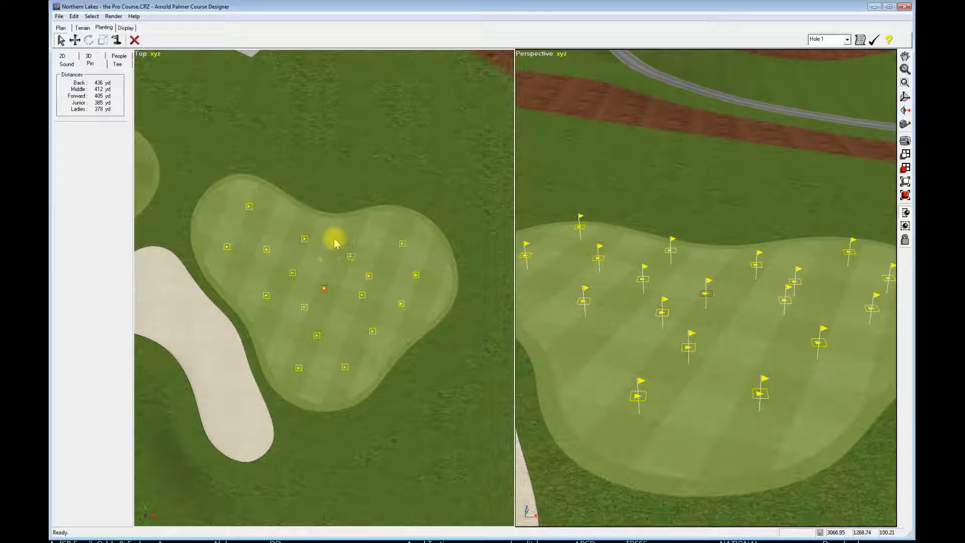
pyautogui.moveTo(324, 240); pyautogui.dragTo(304, 237, button='middle')
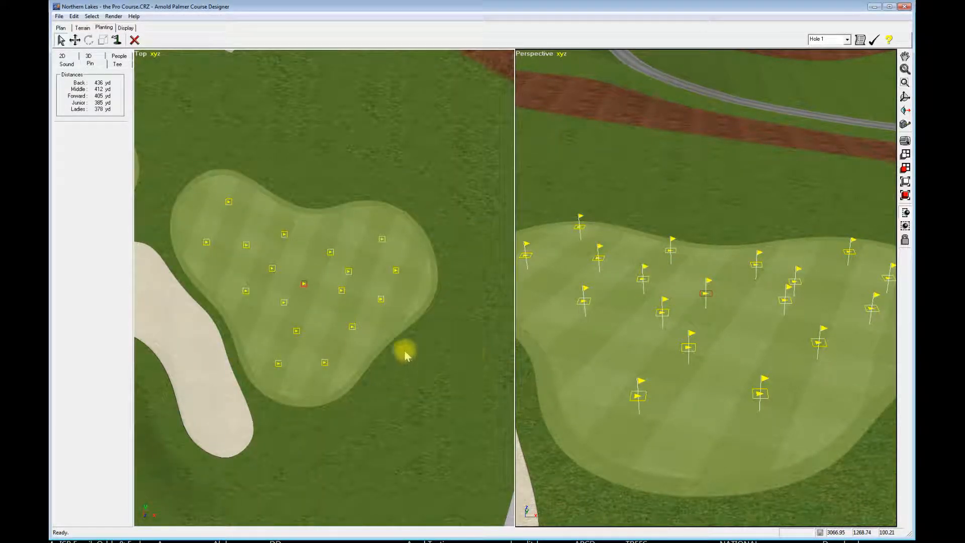
pyautogui.moveTo(312, 302); pyautogui.dragTo(342, 302, button='middle')
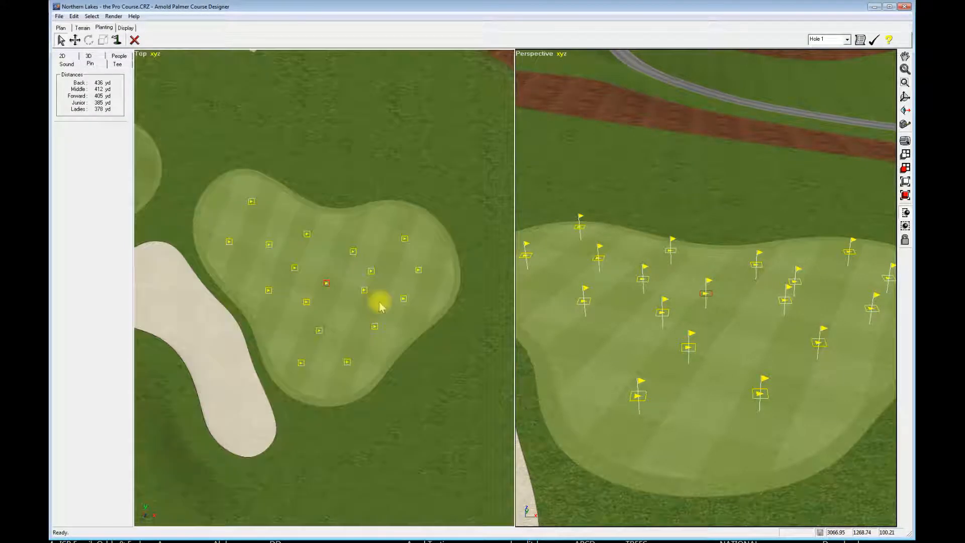
pyautogui.moveTo(735, 329)
pyautogui.mouseDown(button='middle')
pyautogui.moveTo(777, 319)
pyautogui.moveTo(720, 317)
pyautogui.moveTo(774, 320)
pyautogui.moveTo(771, 338)
pyautogui.moveTo(710, 334)
pyautogui.moveTo(777, 331)
pyautogui.moveTo(763, 251)
pyautogui.moveTo(760, 383)
pyautogui.moveTo(762, 236)
pyautogui.moveTo(758, 306)
pyautogui.moveTo(738, 304)
pyautogui.moveTo(752, 269)
pyautogui.mouseUp(button='middle')
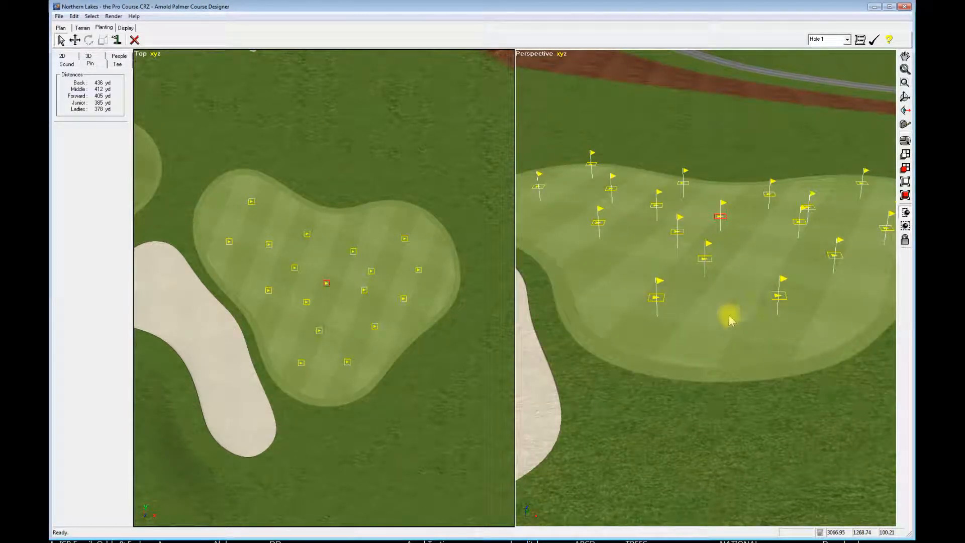
pyautogui.moveTo(734, 302); pyautogui.dragTo(737, 307, button='middle')
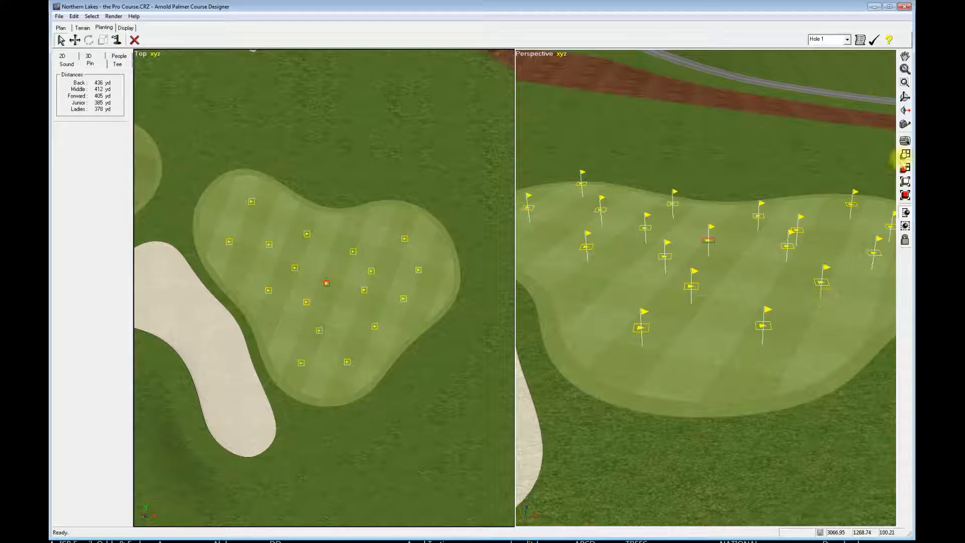
pyautogui.scroll(-1, 730, 330)
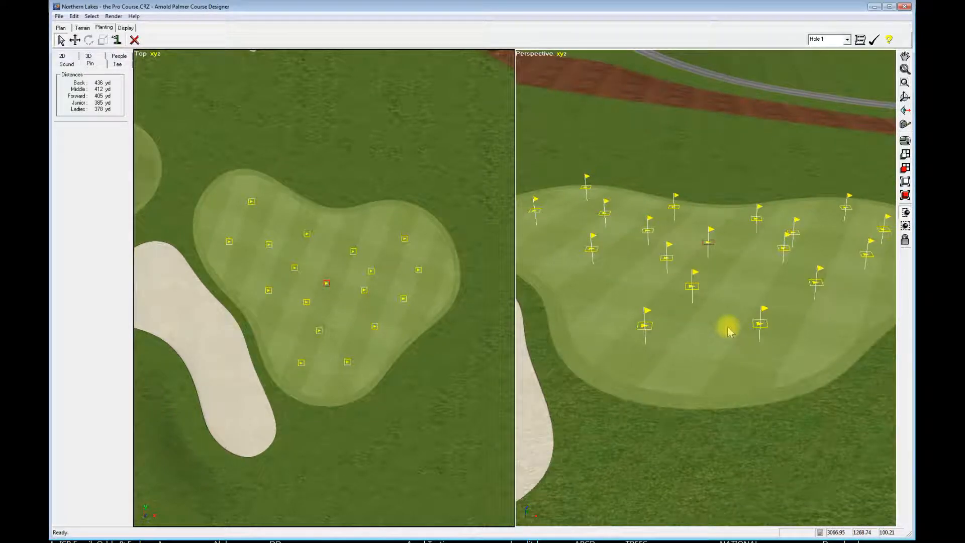
pyautogui.moveTo(817, 325); pyautogui.dragTo(748, 332, button='middle')
pyautogui.scroll(1, 717, 275)
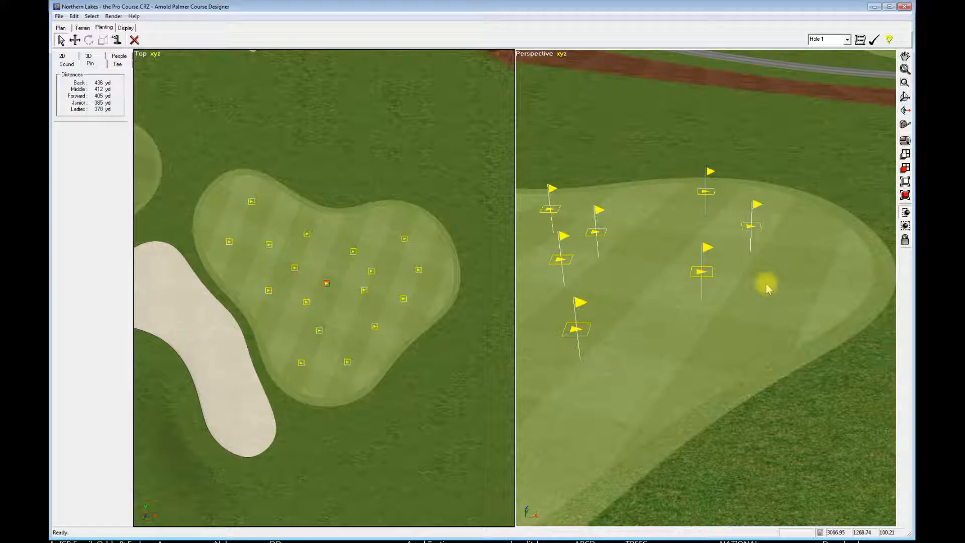
# Inspect the Hole 1 green and its pins from different angles in the Perspective view
pyautogui.moveTo(766, 282); pyautogui.dragTo(729, 294)
pyautogui.moveTo(803, 295); pyautogui.dragTo(706, 291)
pyautogui.moveTo(842, 304); pyautogui.dragTo(661, 291)
pyautogui.moveTo(789, 291); pyautogui.dragTo(763, 288)
pyautogui.moveTo(664, 304); pyautogui.dragTo(762, 312)
pyautogui.scroll(5, 761, 312)
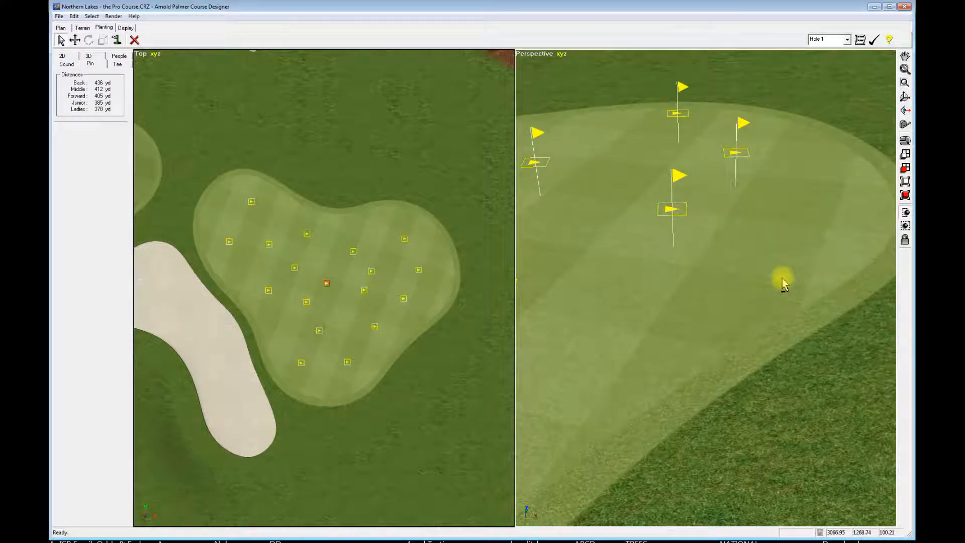
pyautogui.scroll(-3, 782, 276)
pyautogui.moveTo(758, 273); pyautogui.dragTo(739, 297)
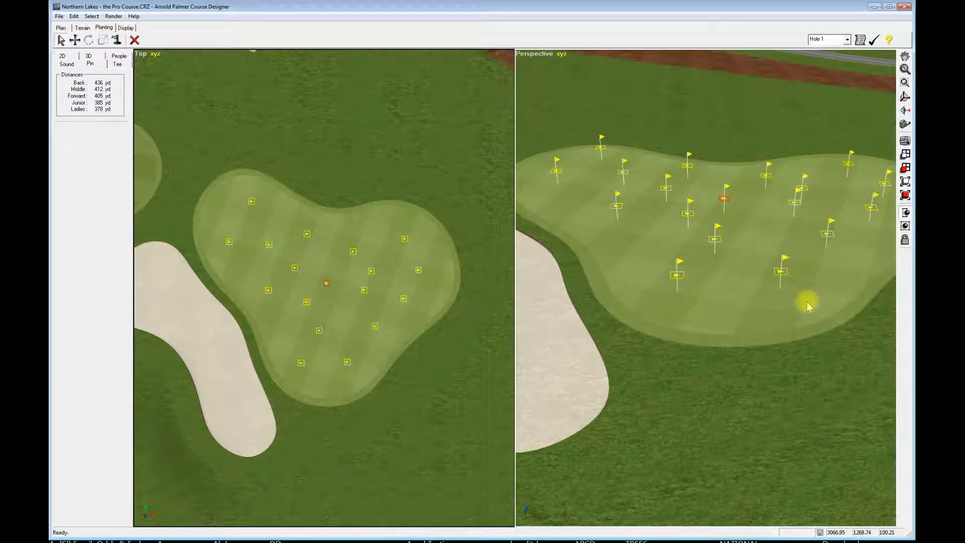
pyautogui.moveTo(815, 309); pyautogui.dragTo(787, 310)
pyautogui.moveTo(794, 304); pyautogui.dragTo(811, 323, button='middle')
pyautogui.moveTo(326, 334); pyautogui.dragTo(319, 323, button='middle')
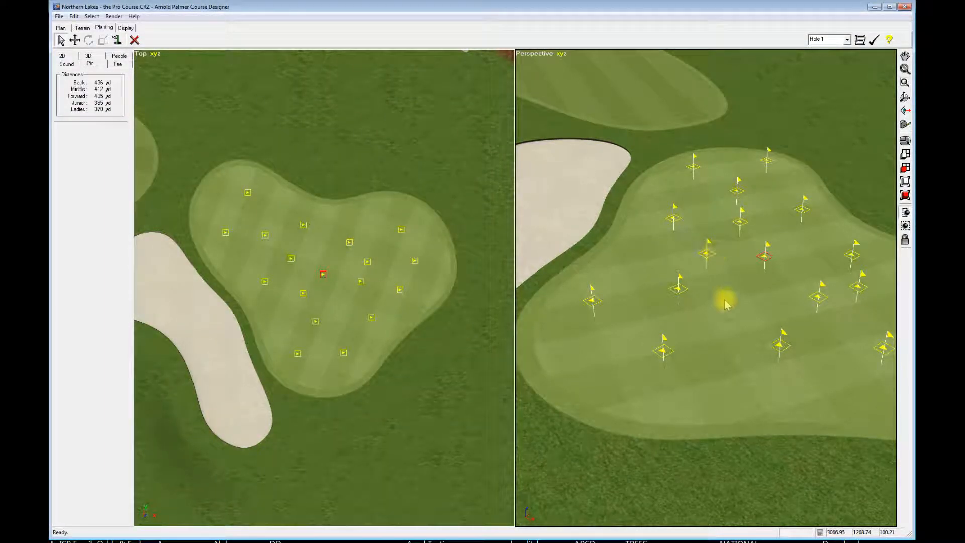
pyautogui.moveTo(712, 359); pyautogui.dragTo(702, 341, button='middle')
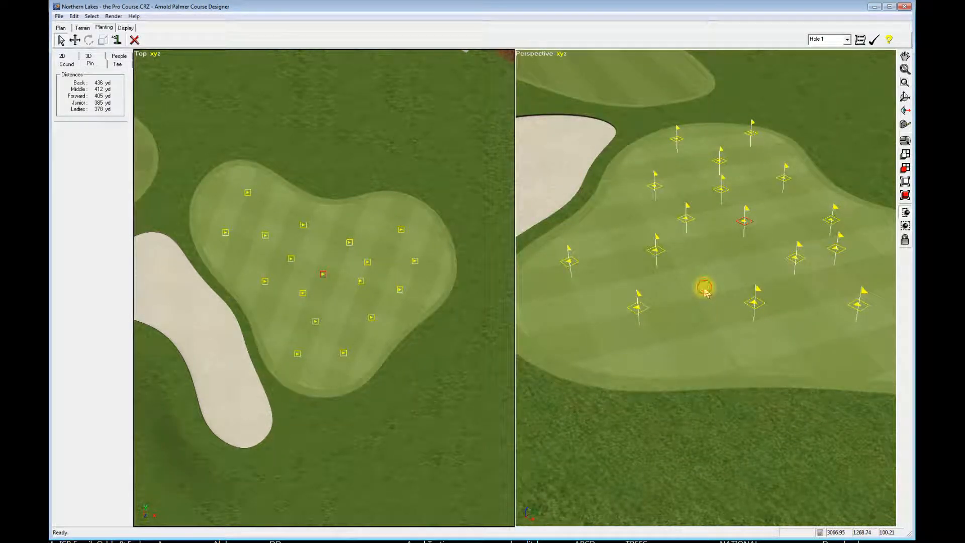
pyautogui.moveTo(708, 310); pyautogui.dragTo(711, 307, button='middle')
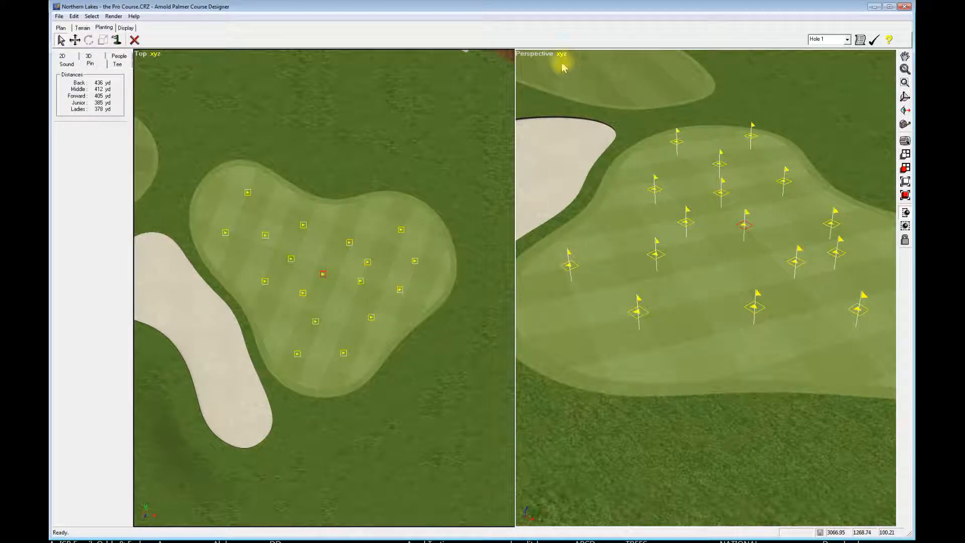
# Check the Perspective view's options for display, axis constraint and viewing direction
pyautogui.click(533, 57)
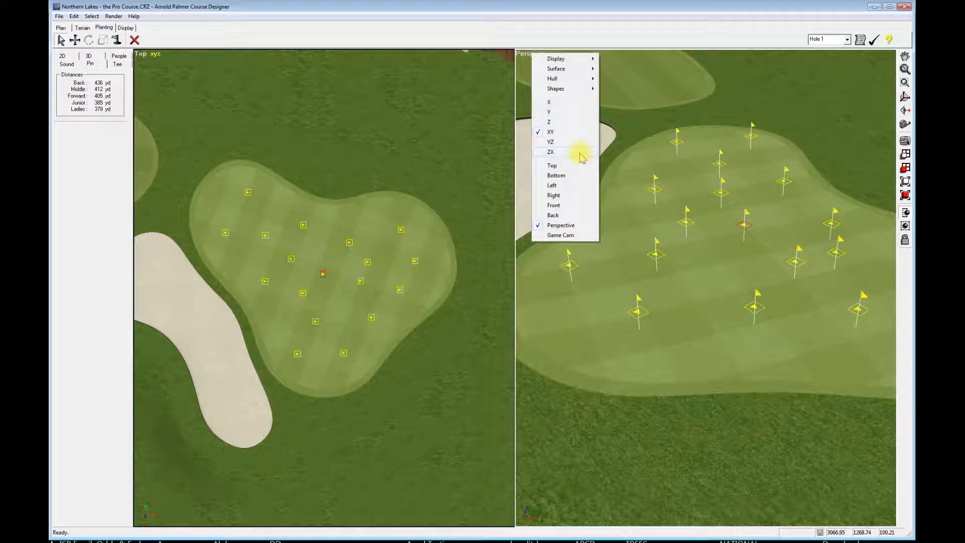
pyautogui.moveTo(578, 62)
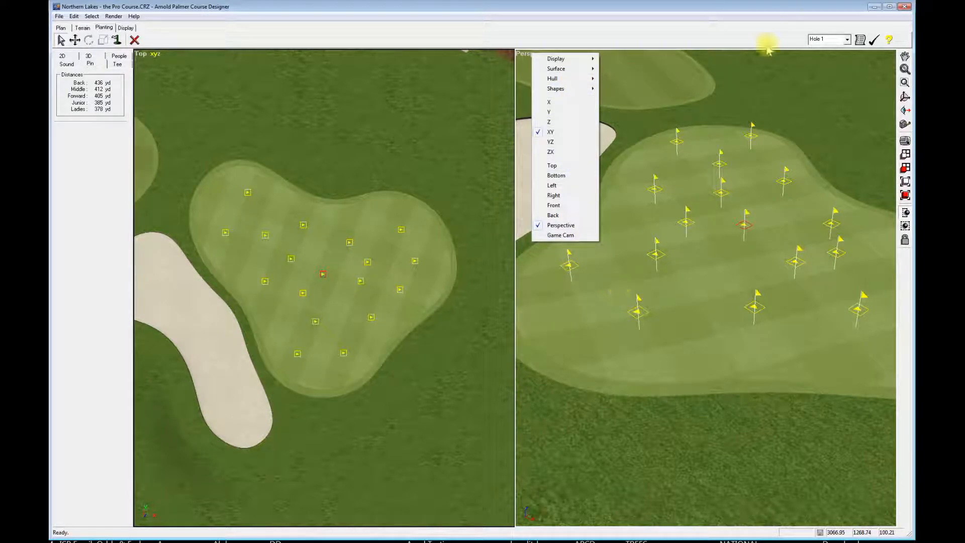
pyautogui.click(763, 11)
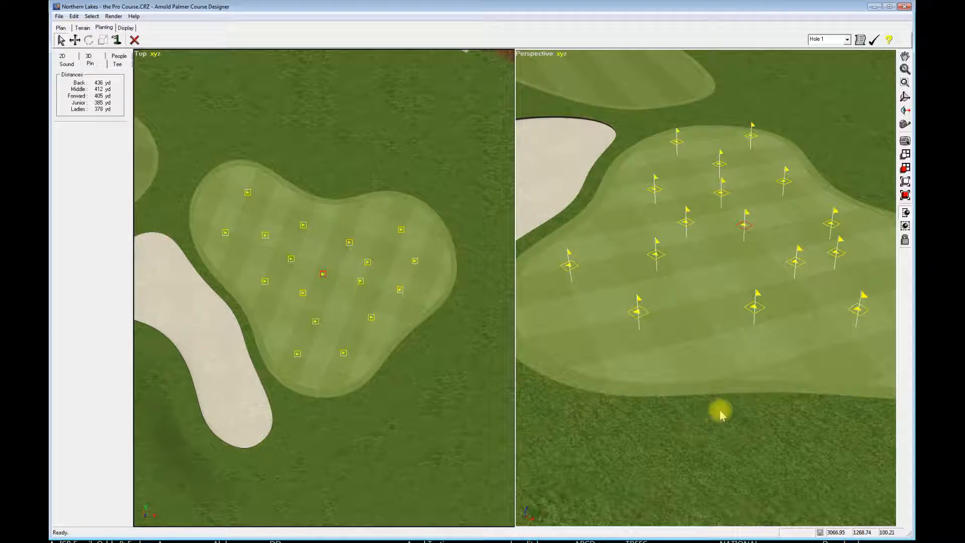
# Maximize the Perspective view and the Top view in turn, restoring the two-view layout after each
pyautogui.press('w')
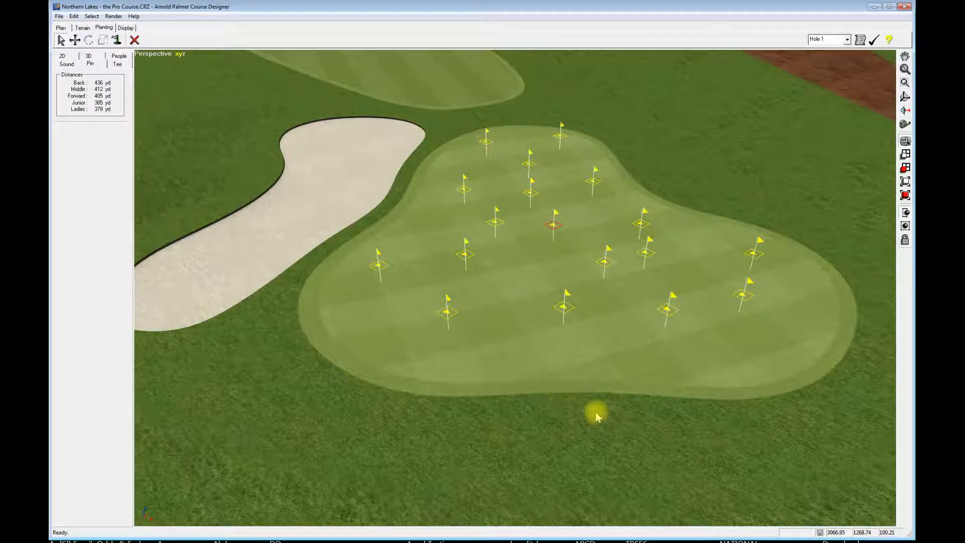
pyautogui.press('w')
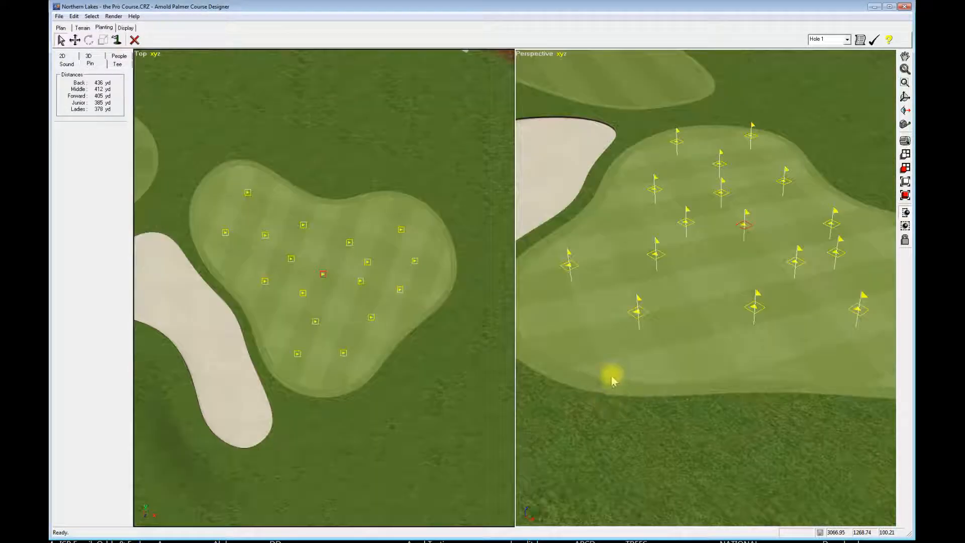
pyautogui.press('F3')
pyautogui.press('F3')
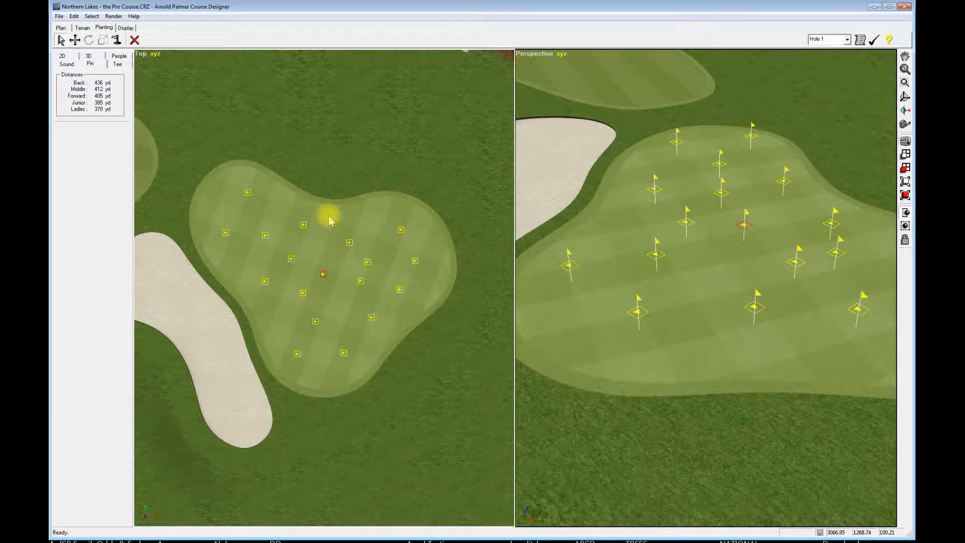
pyautogui.press('w')
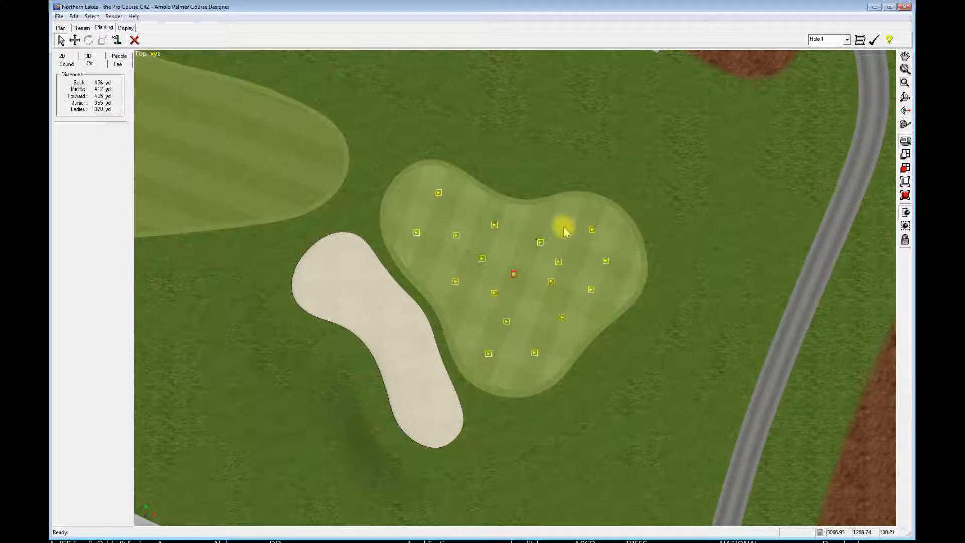
pyautogui.press('w')
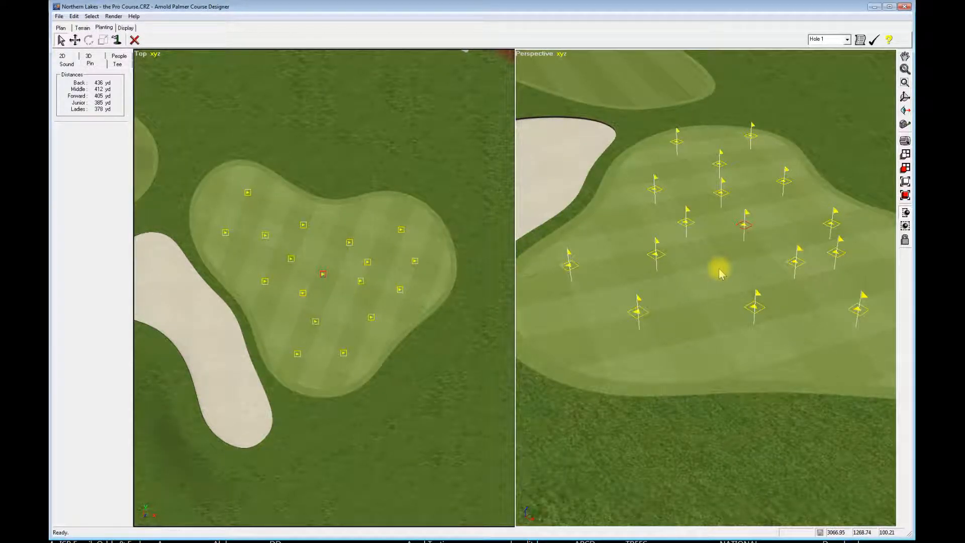
# Maximize the Perspective view on the green and move the pin at its far right closer to the near right edge
pyautogui.press('w')
pyautogui.scroll(-1, 716, 294)
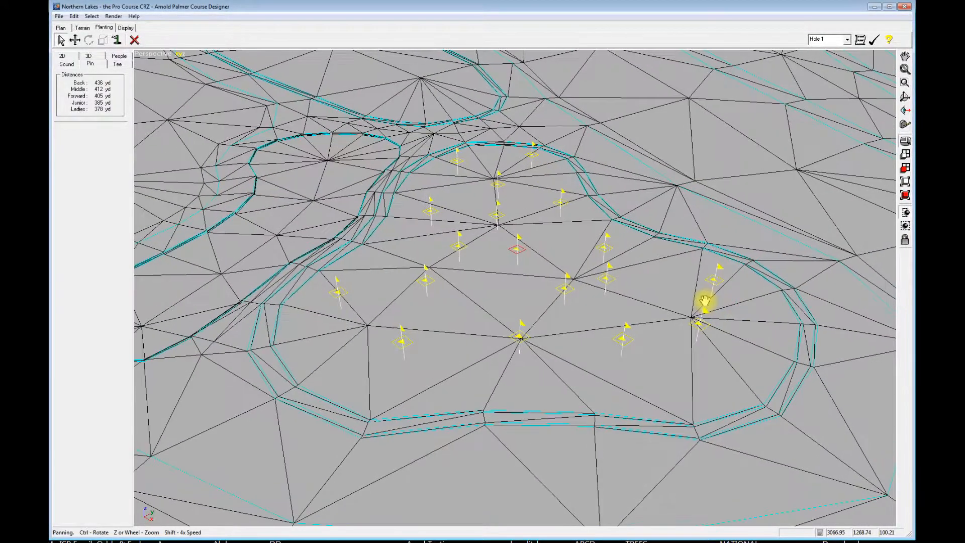
pyautogui.keyDown('ctrl'); pyautogui.moveTo(618, 420); pyautogui.dragTo(594, 348, button='middle'); pyautogui.keyUp('ctrl')
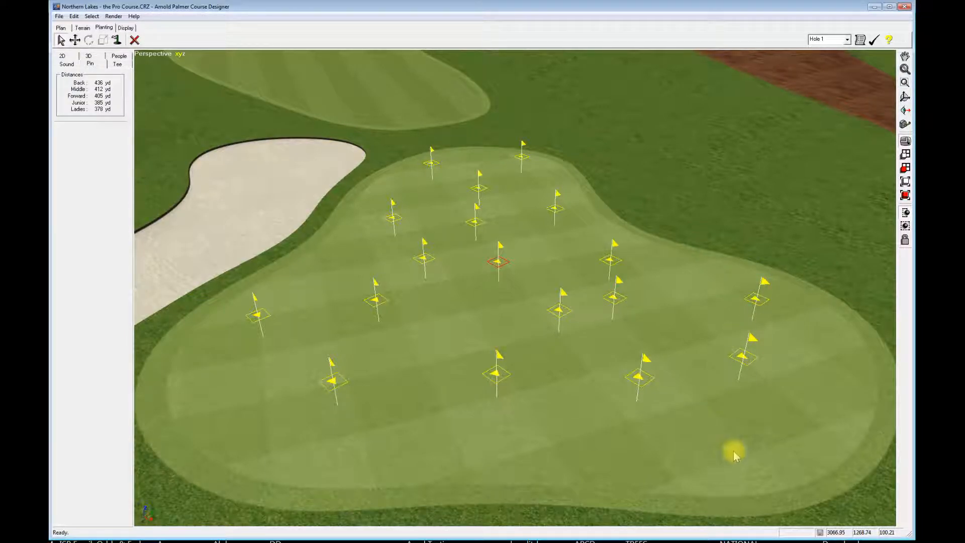
pyautogui.click(74, 40)
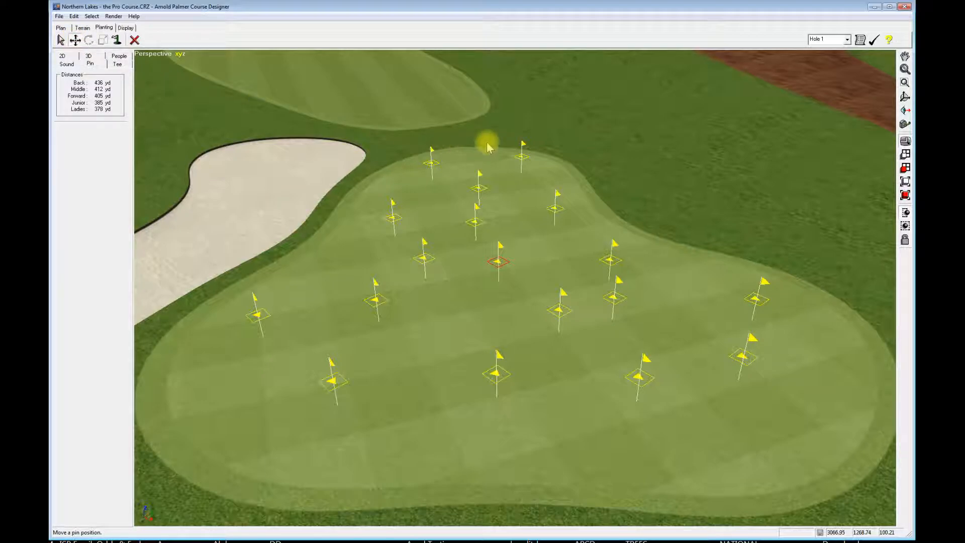
pyautogui.click(758, 296)
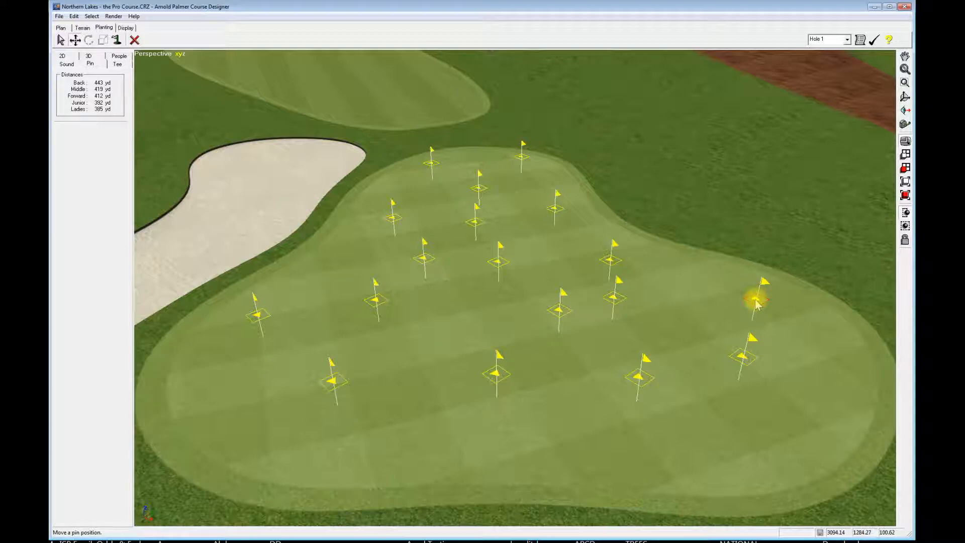
pyautogui.moveTo(756, 304); pyautogui.dragTo(588, 394)
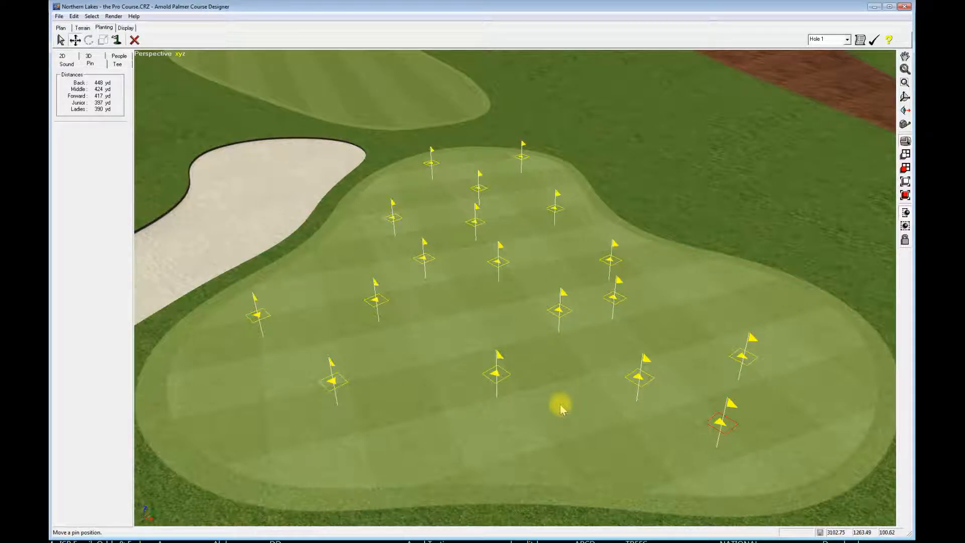
# Spread five Hole 1 pins around the green, placing them near the far right edge, front left, left of centre, back centre and back left
pyautogui.click(393, 216)
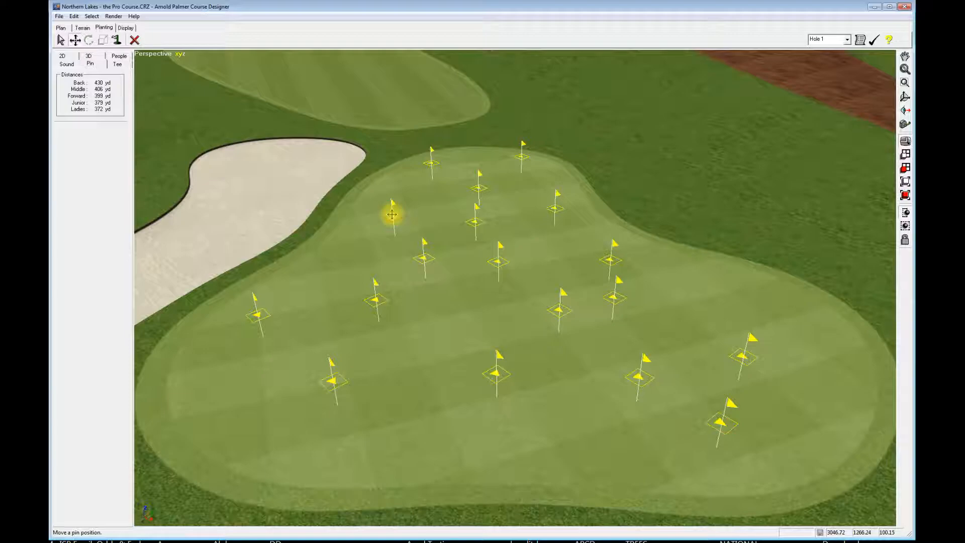
pyautogui.moveTo(392, 215); pyautogui.dragTo(680, 274)
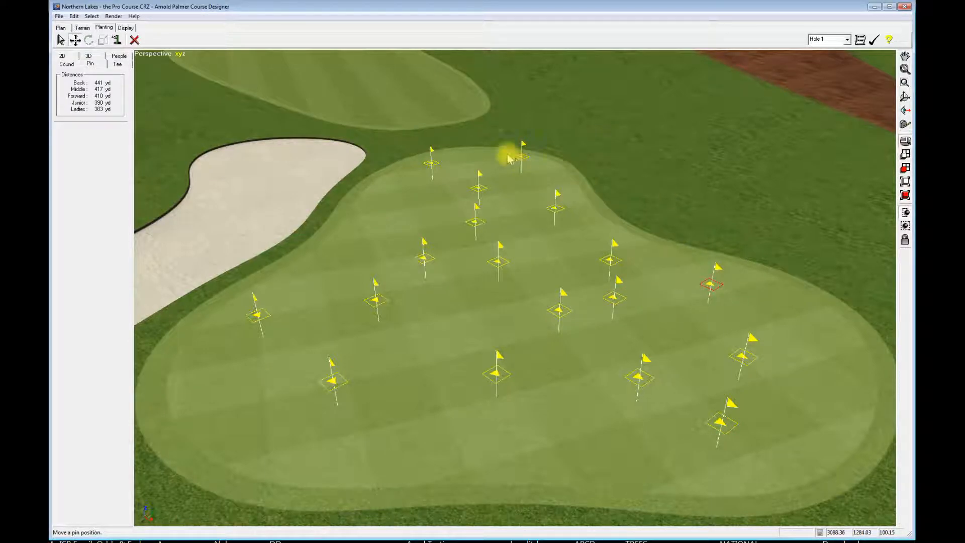
pyautogui.moveTo(524, 159); pyautogui.dragTo(440, 384)
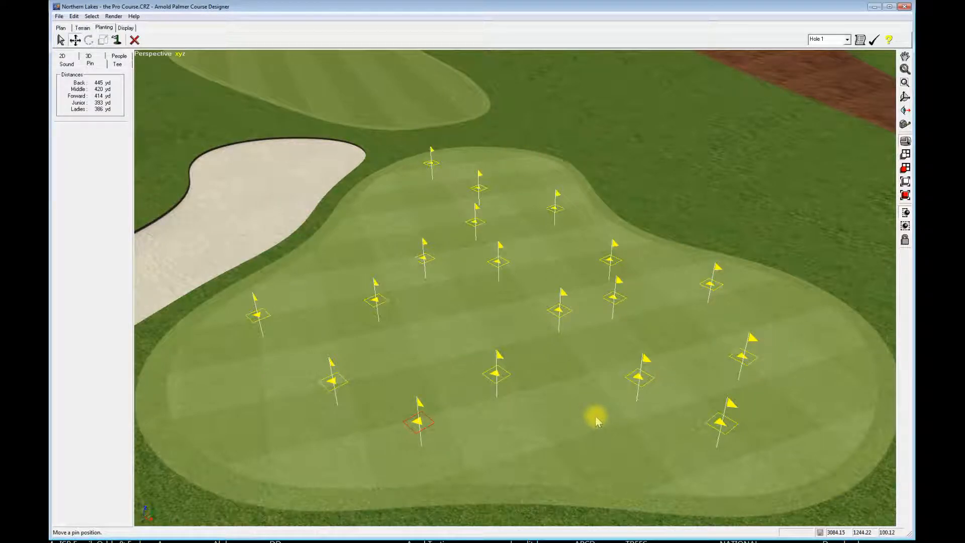
pyautogui.moveTo(493, 272); pyautogui.dragTo(457, 322)
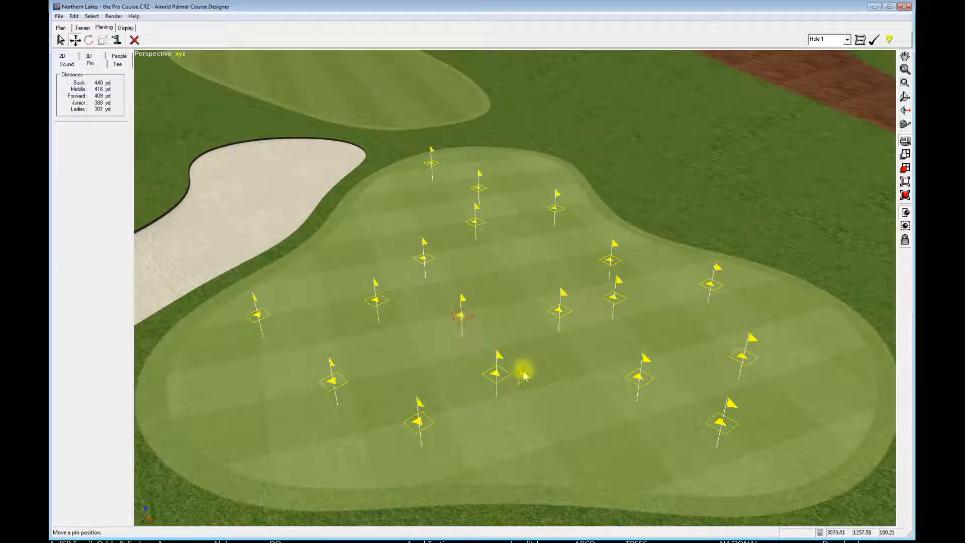
pyautogui.moveTo(559, 312); pyautogui.dragTo(528, 214)
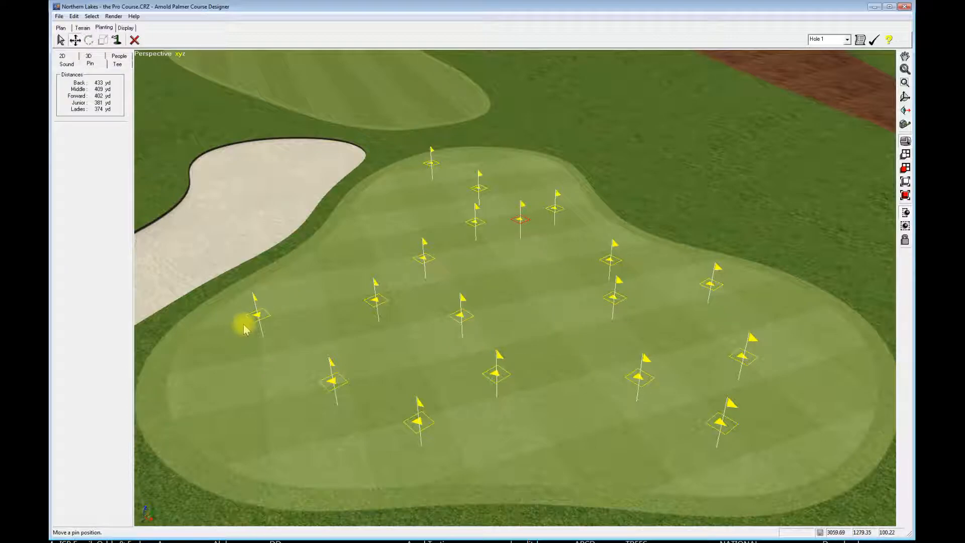
pyautogui.moveTo(254, 314); pyautogui.dragTo(385, 200)
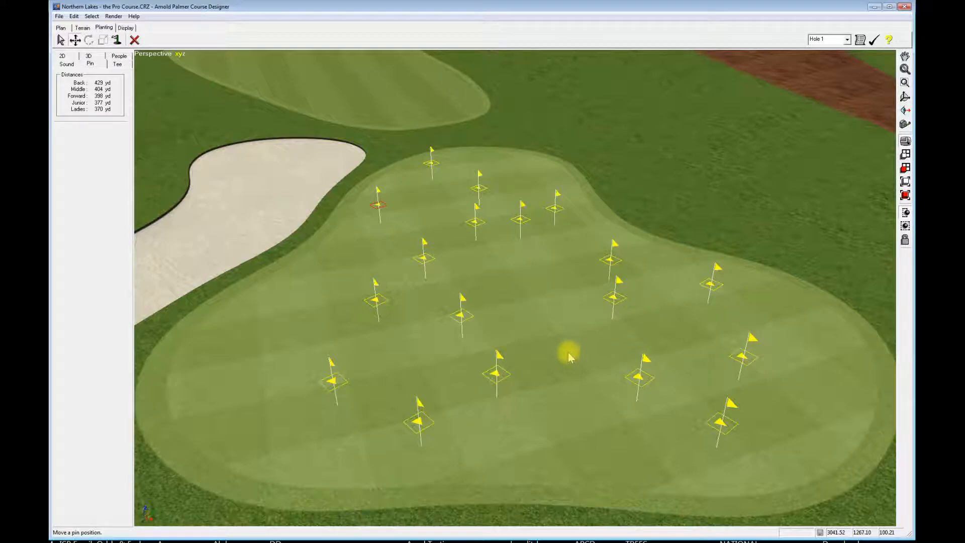
# Lower the Perspective view to ground level on the Hole 1 green and move a front pin sideways toward the middle
pyautogui.keyDown('ctrl'); pyautogui.moveTo(622, 374); pyautogui.dragTo(611, 352, button='middle'); pyautogui.keyUp('ctrl')
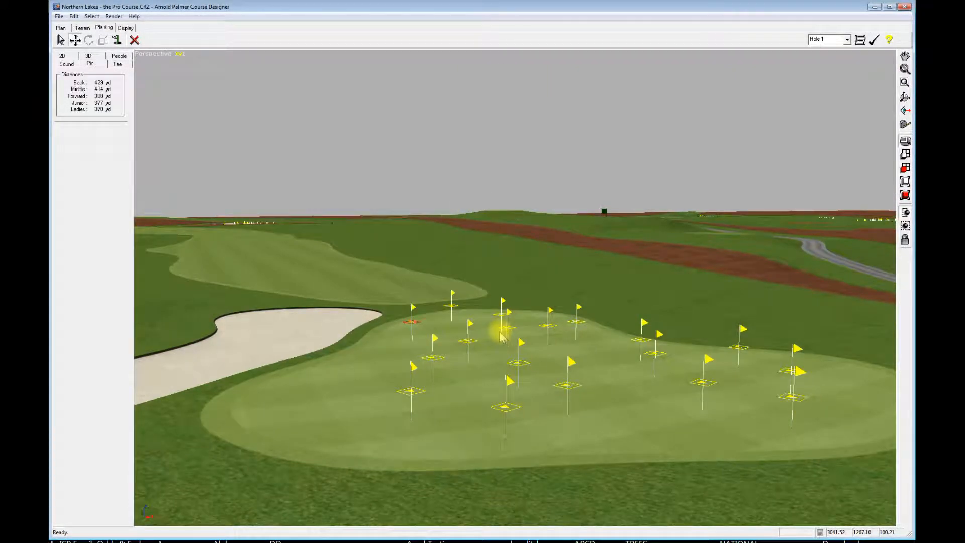
pyautogui.moveTo(515, 359); pyautogui.dragTo(575, 361, button='middle')
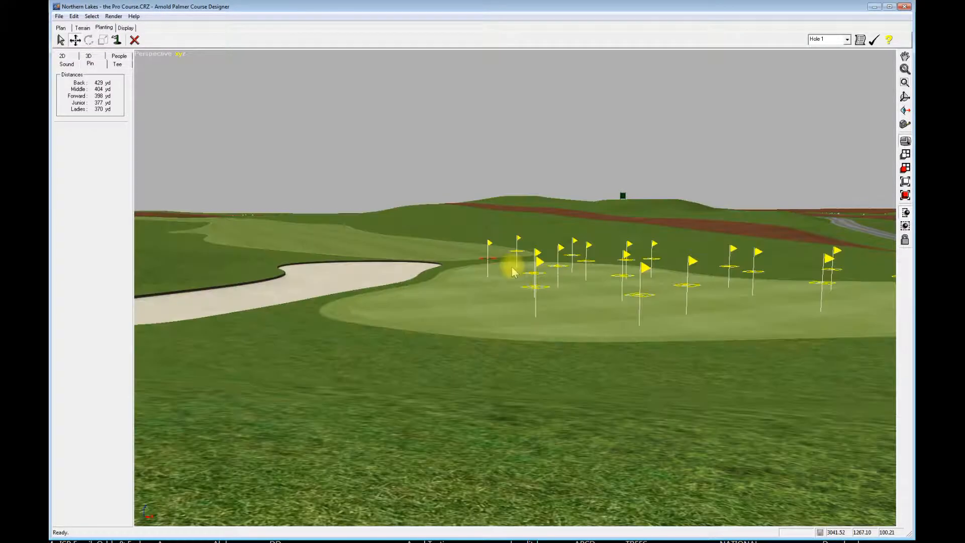
pyautogui.moveTo(734, 316); pyautogui.dragTo(673, 326, button='middle')
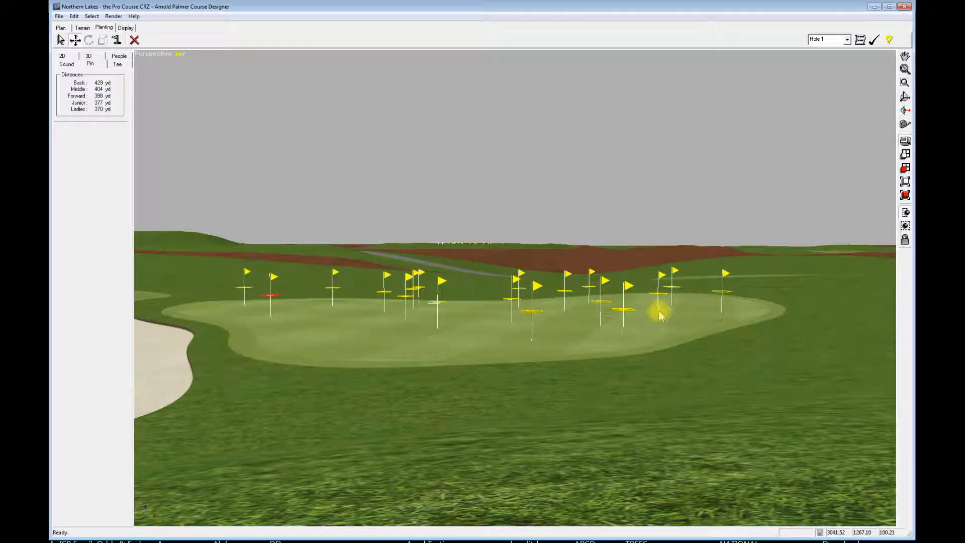
pyautogui.click(621, 311)
pyautogui.moveTo(621, 311); pyautogui.dragTo(556, 311)
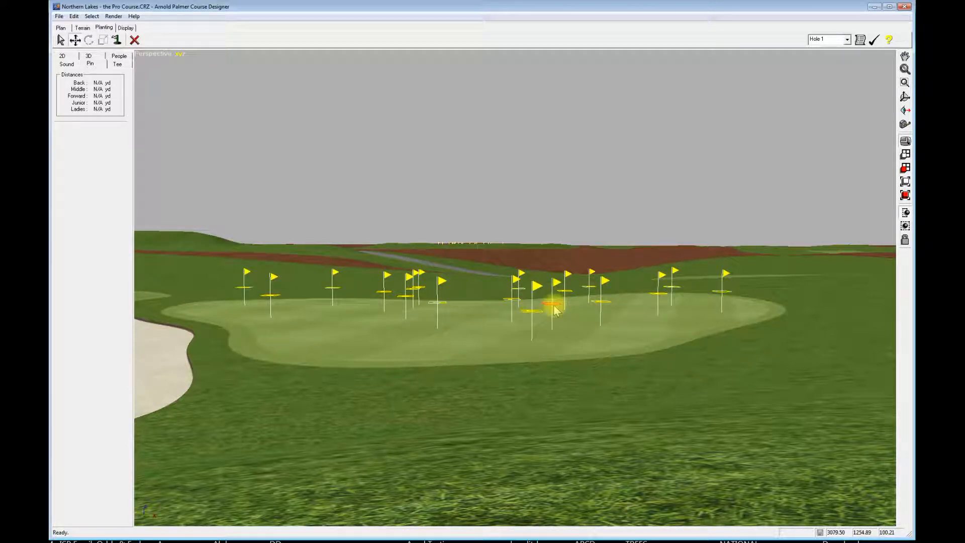
# Select several Hole 1 pins together and move one across to the left side of the green
pyautogui.keyDown('ctrl'); pyautogui.click(551, 304); pyautogui.keyUp('ctrl')
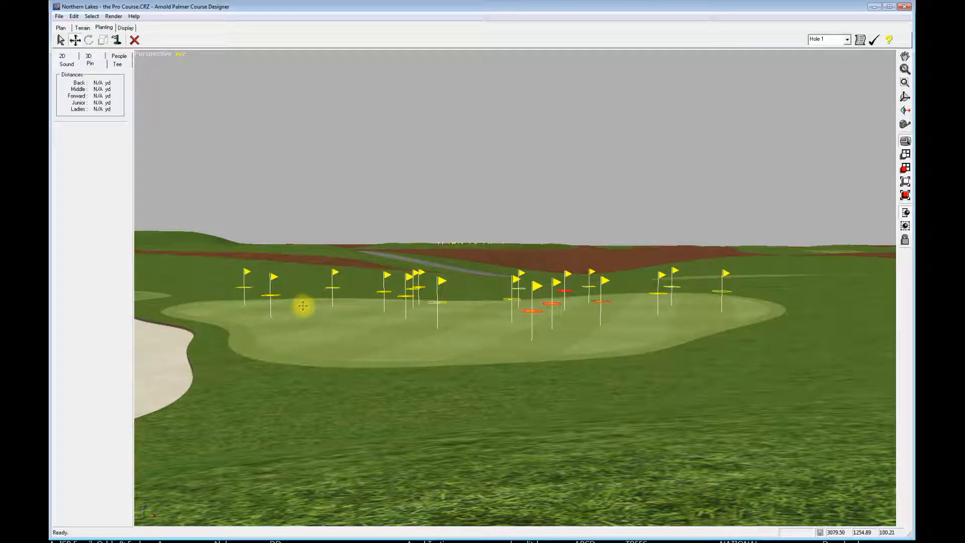
pyautogui.moveTo(294, 302)
pyautogui.mouseDown()
pyautogui.moveTo(311, 311)
pyautogui.moveTo(292, 312)
pyautogui.mouseUp()
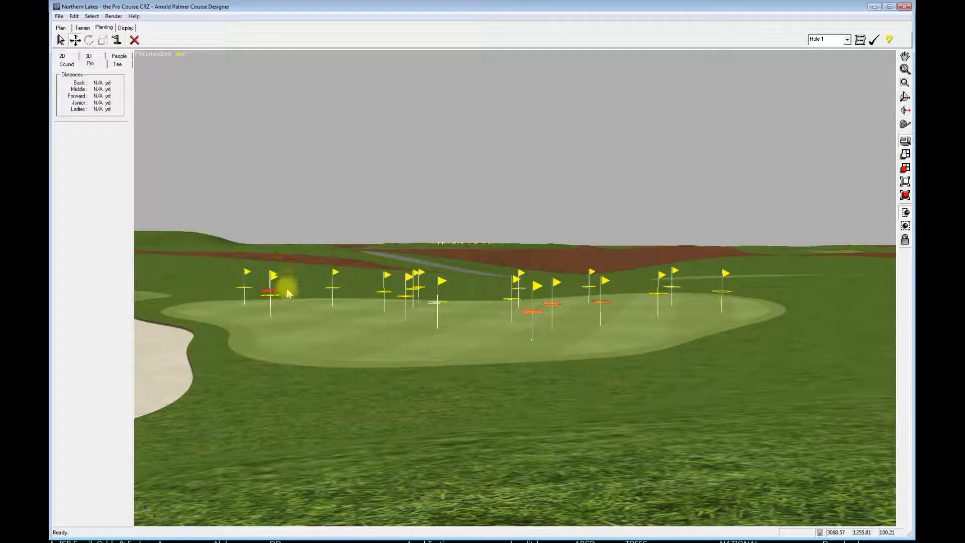
pyautogui.click(619, 326)
pyautogui.keyDown('ctrl'); pyautogui.moveTo(648, 276); pyautogui.dragTo(665, 360, button='middle'); pyautogui.keyUp('ctrl')
pyautogui.moveTo(759, 329); pyautogui.dragTo(725, 332, button='middle')
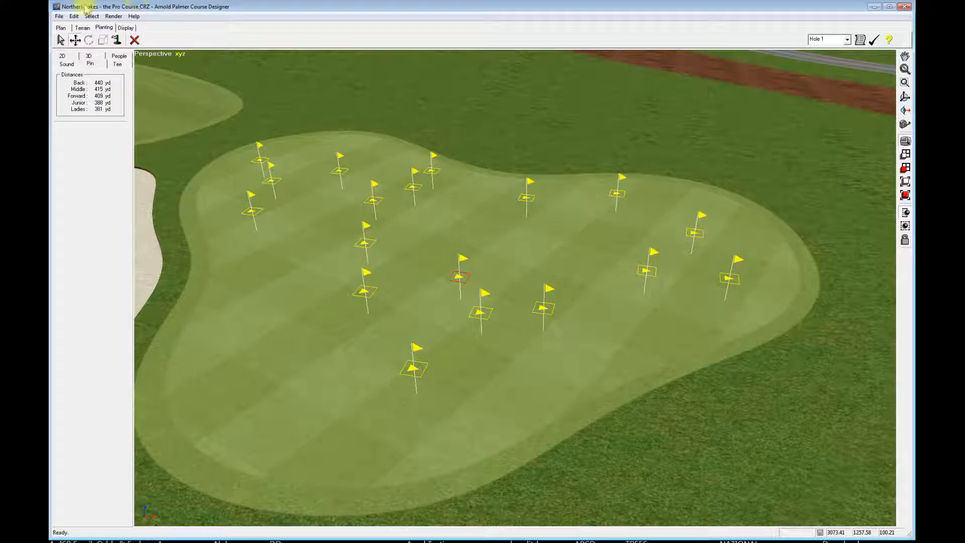
# Review the commands for saving and validating the course
pyautogui.click(59, 16)
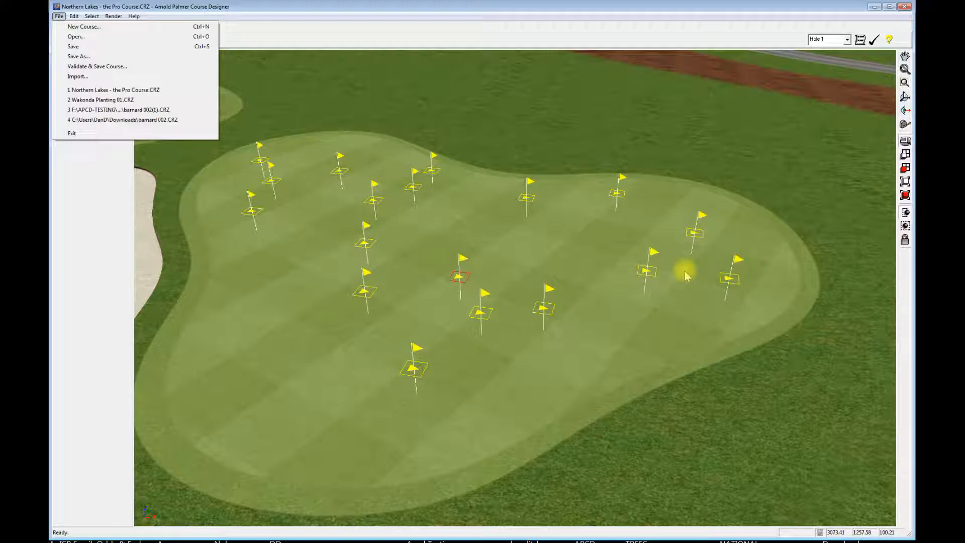
pyautogui.click(636, 317)
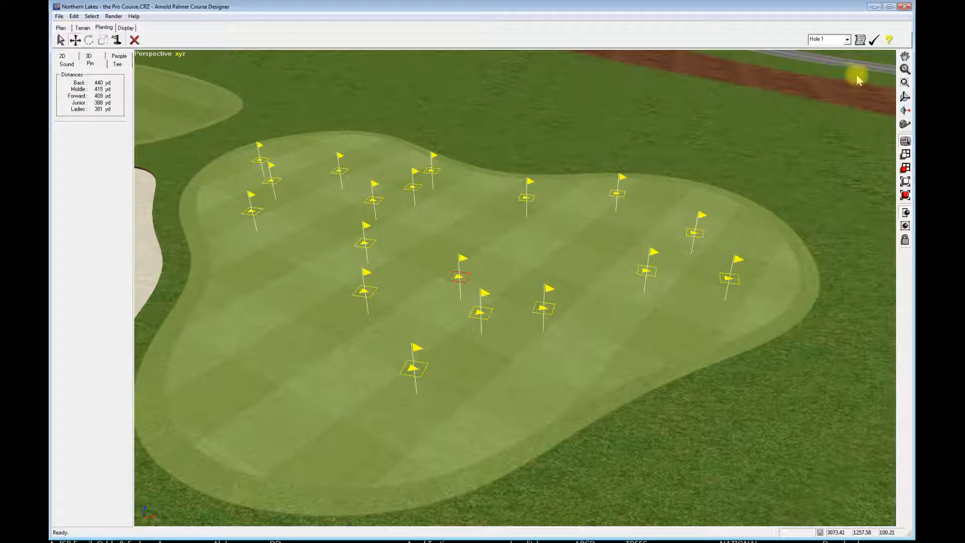
# Switch to Hole 6, frame its green in the Perspective view and move the rearmost pin toward the back right edge
pyautogui.click(848, 40)
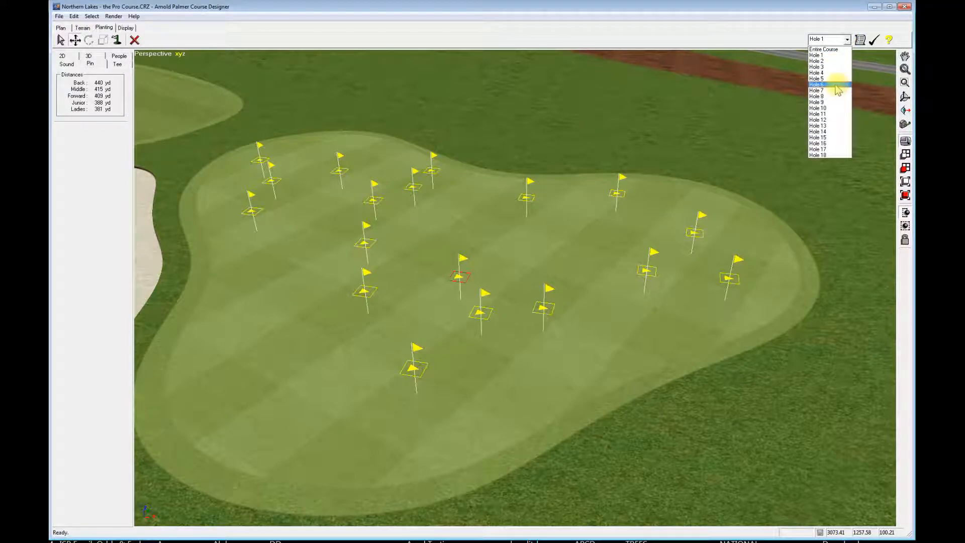
pyautogui.click(835, 85)
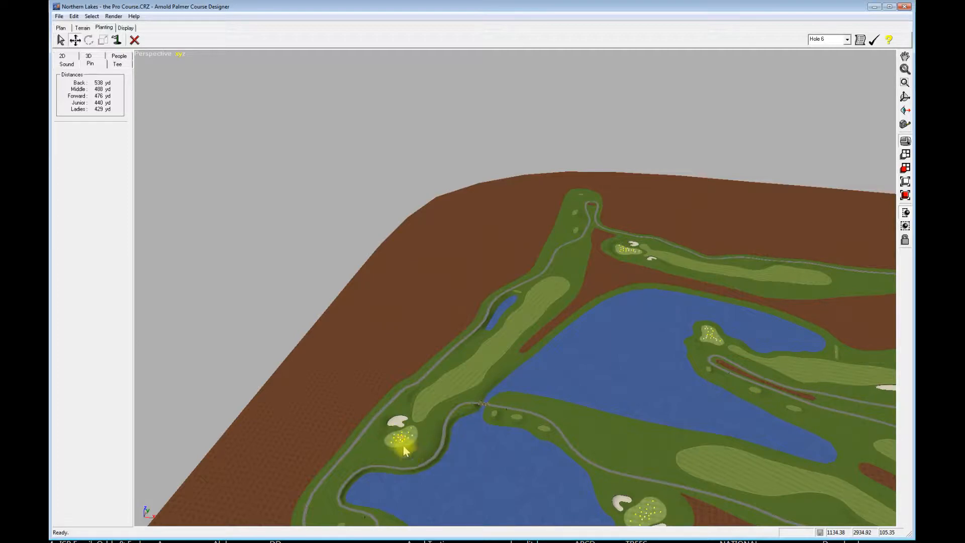
pyautogui.click(904, 168)
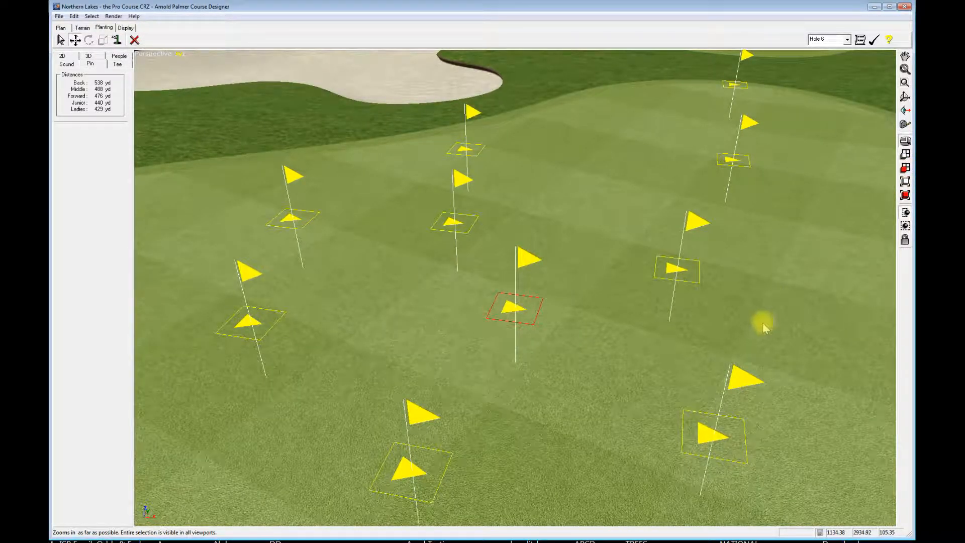
pyautogui.scroll(-8, 729, 320)
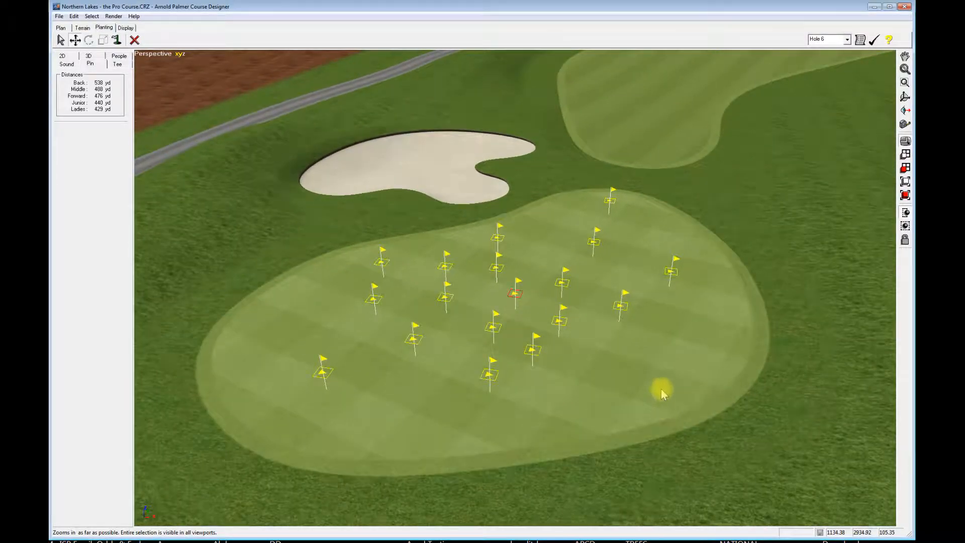
pyautogui.moveTo(661, 392); pyautogui.dragTo(678, 348, button='middle')
pyautogui.scroll(5, 733, 261)
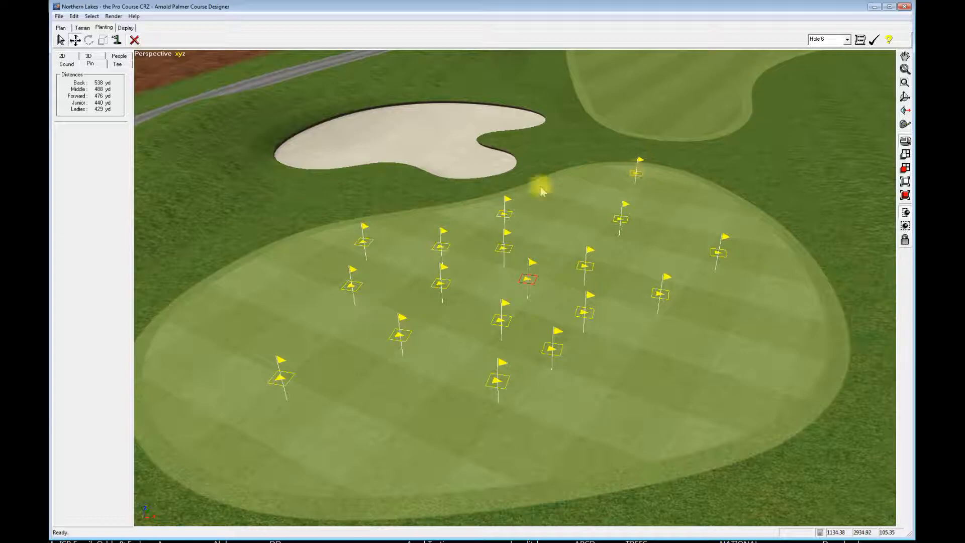
pyautogui.click(75, 39)
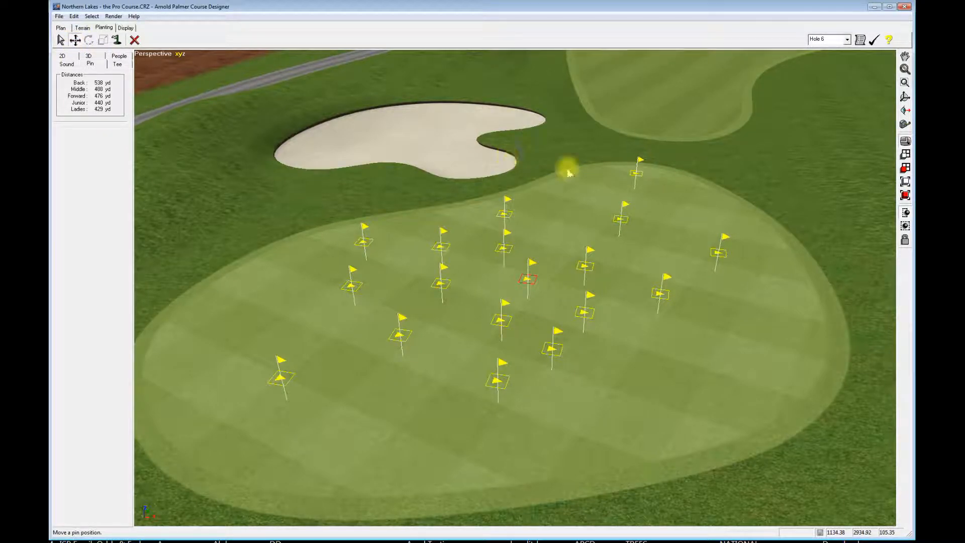
pyautogui.moveTo(635, 171); pyautogui.dragTo(695, 201)
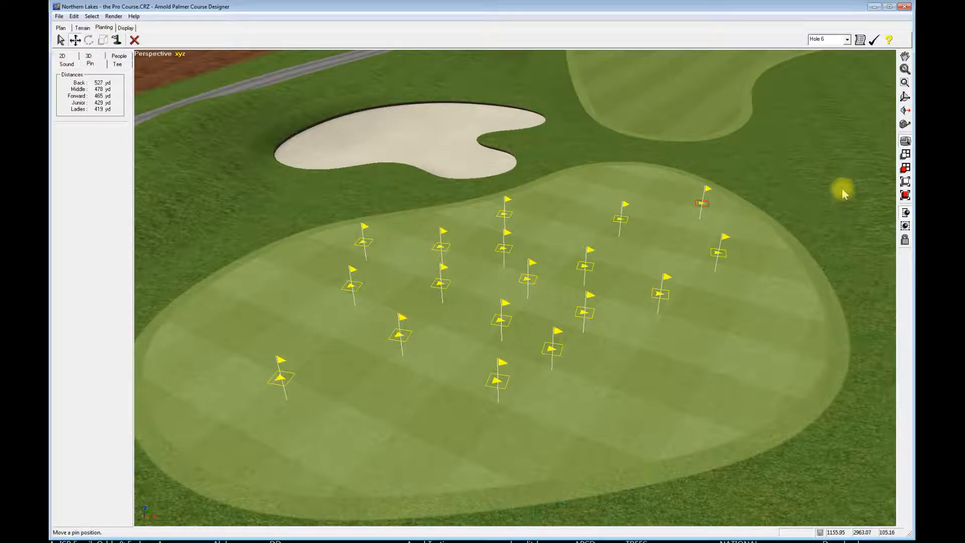
# Switch to Hole 14, frame its green in the Perspective view and move a pin into the empty front area of the green
pyautogui.click(847, 40)
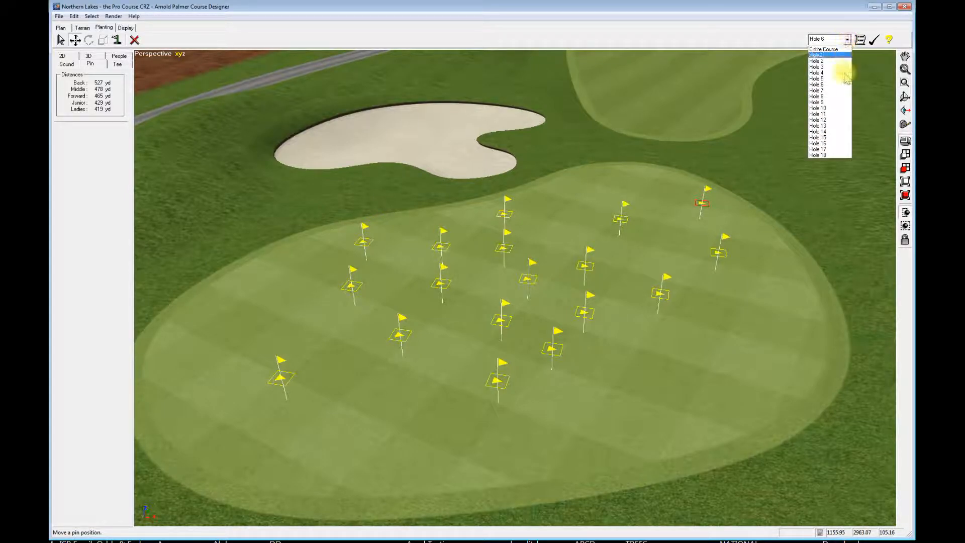
pyautogui.click(833, 131)
pyautogui.scroll(-10, 671, 158)
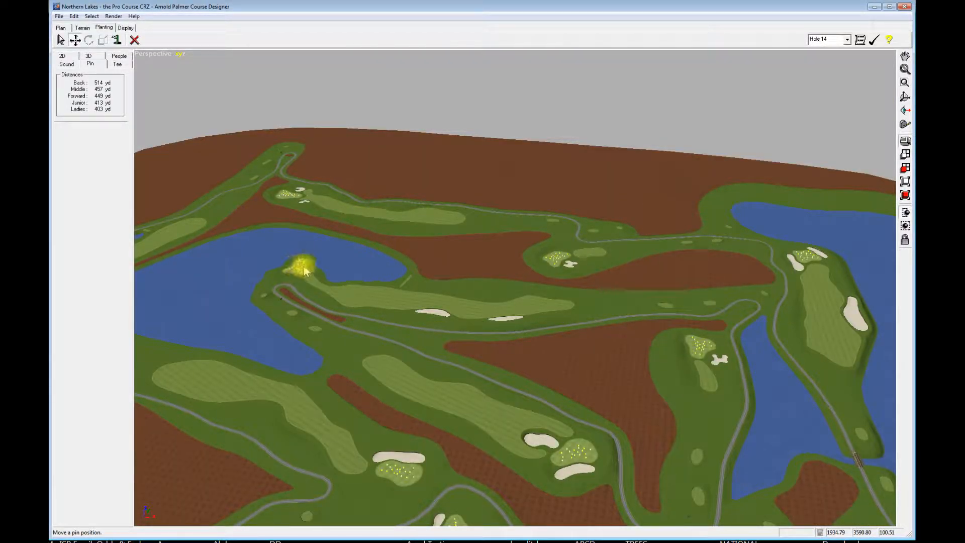
pyautogui.click(904, 171)
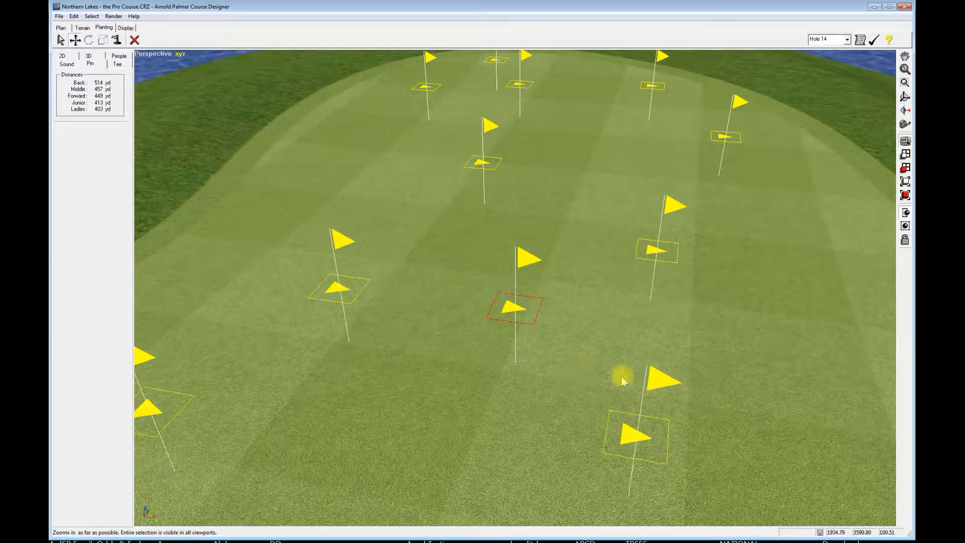
pyautogui.scroll(-5, 706, 344)
pyautogui.moveTo(596, 447); pyautogui.dragTo(599, 364, button='middle')
pyautogui.moveTo(783, 290); pyautogui.dragTo(662, 350)
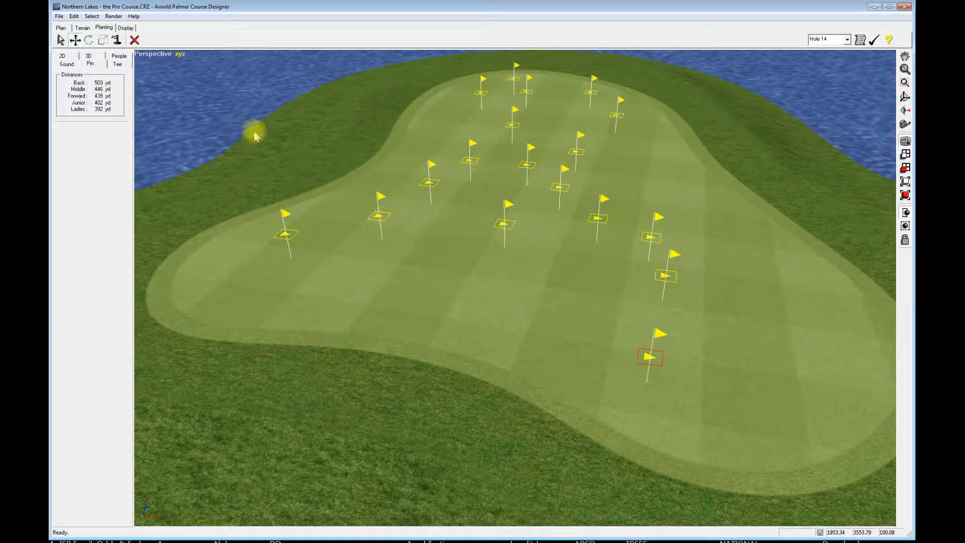
# Switch to Hole 18 and bring the hole into the Perspective view
pyautogui.click(847, 39)
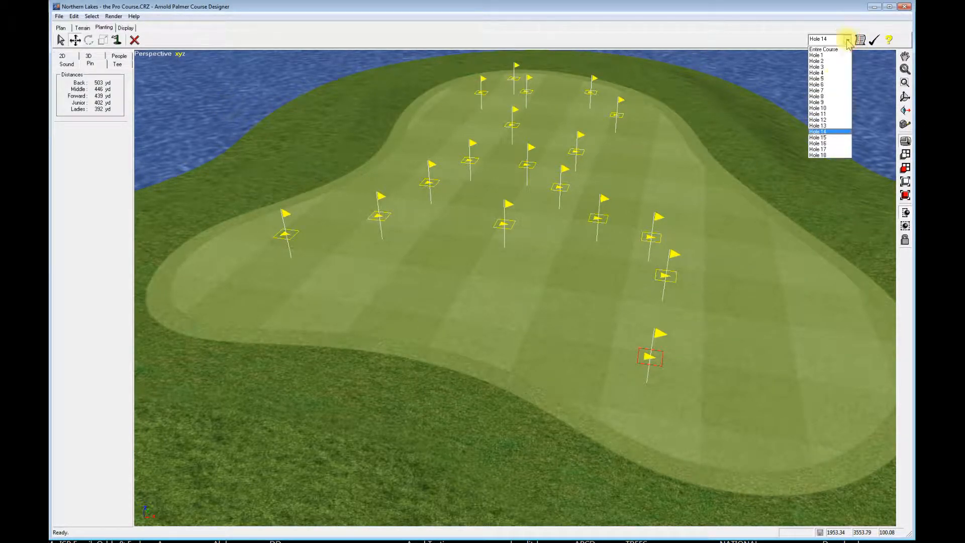
pyautogui.click(819, 154)
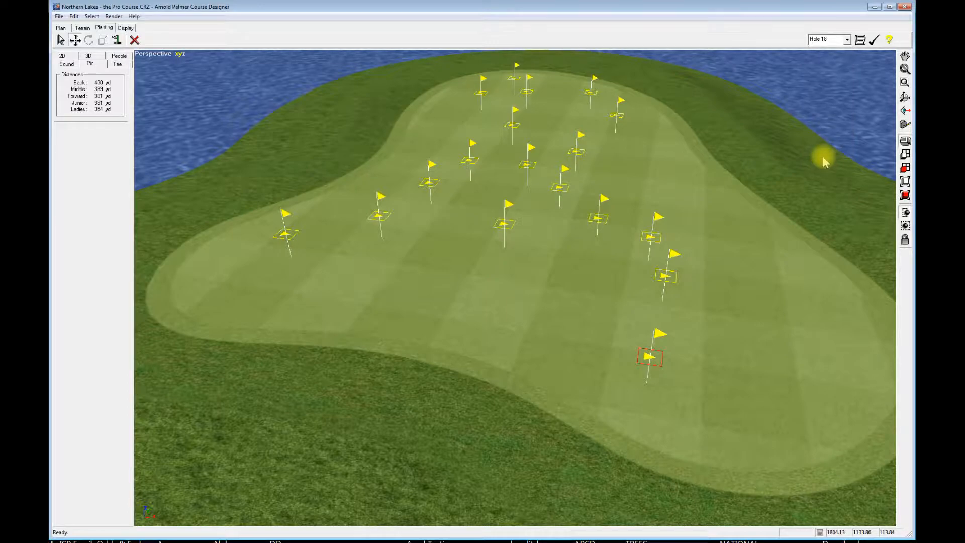
pyautogui.click(905, 181)
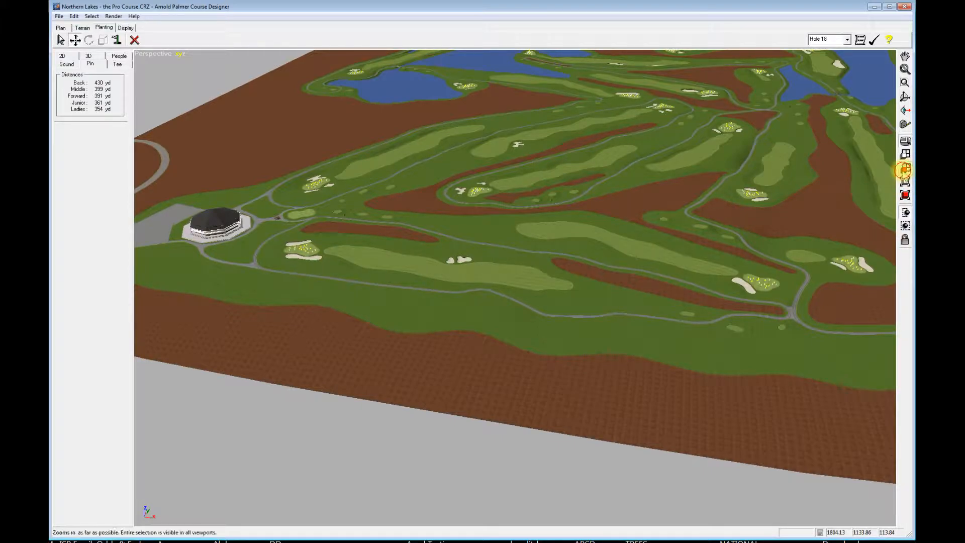
pyautogui.click(905, 170)
# Frame a pin on the Hole 17 green and move the neighbouring back pin toward the edge beside the right bunker
pyautogui.moveTo(546, 358); pyautogui.dragTo(550, 350, button='middle')
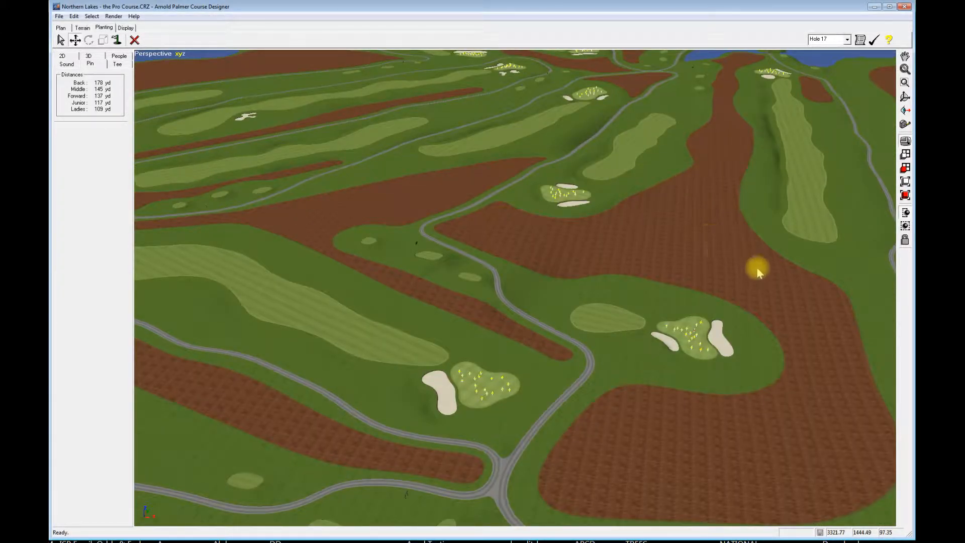
pyautogui.click(905, 168)
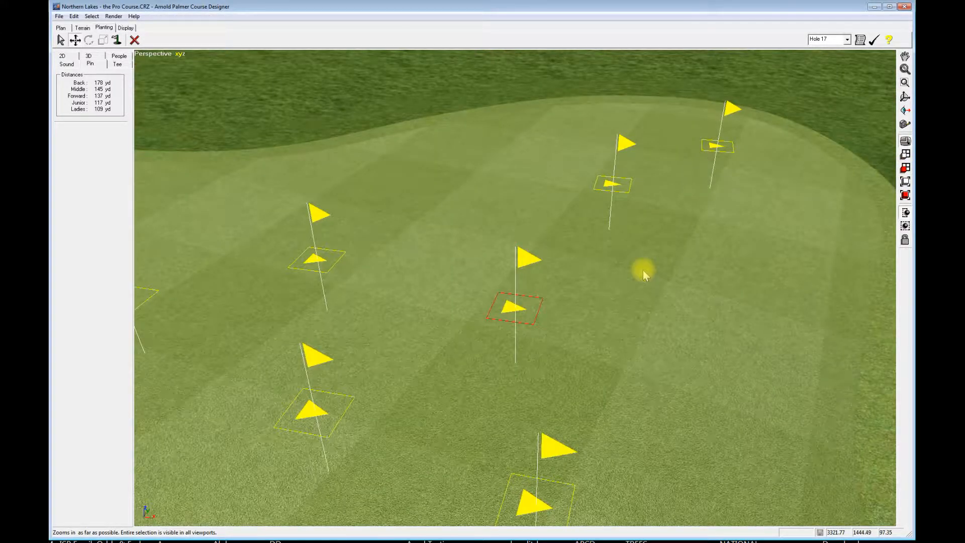
pyautogui.click(614, 187)
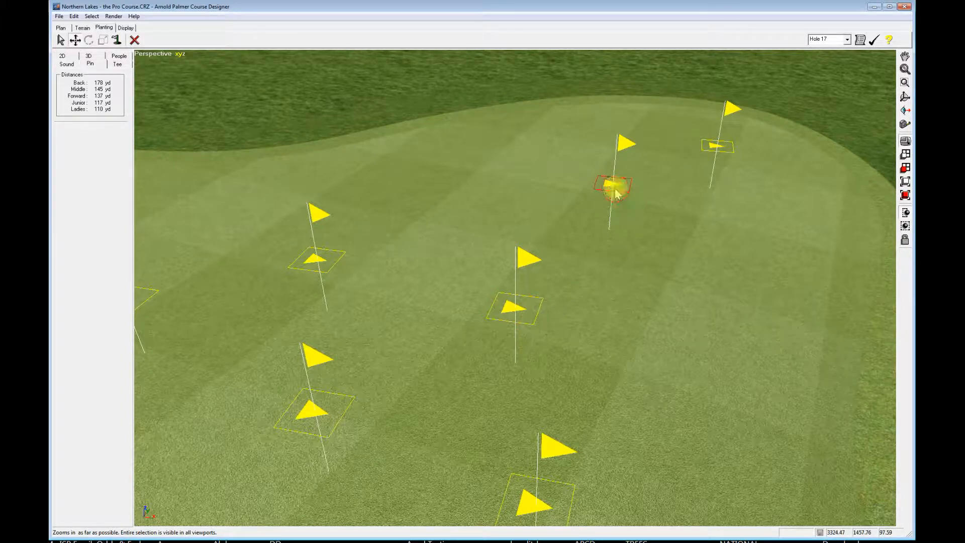
pyautogui.moveTo(628, 188); pyautogui.dragTo(861, 245)
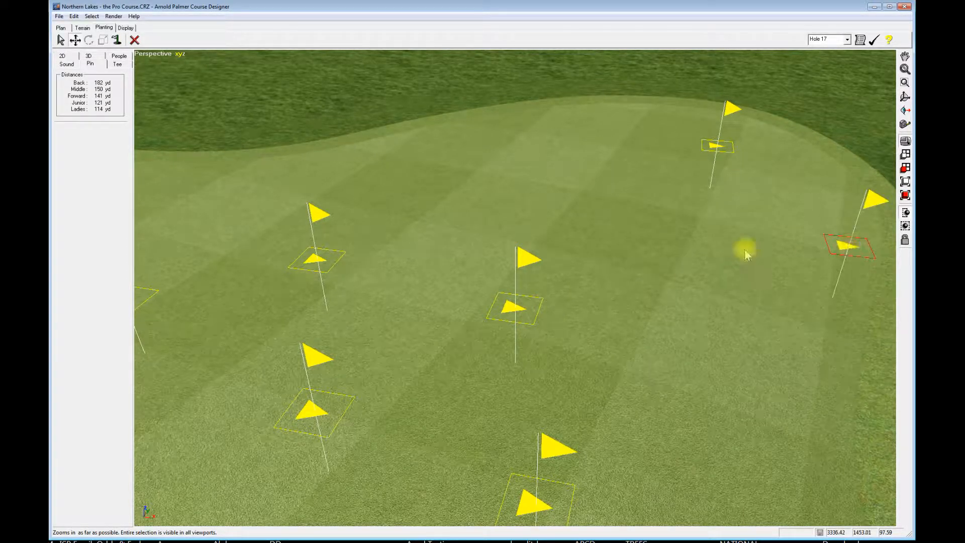
pyautogui.scroll(-3, 638, 282)
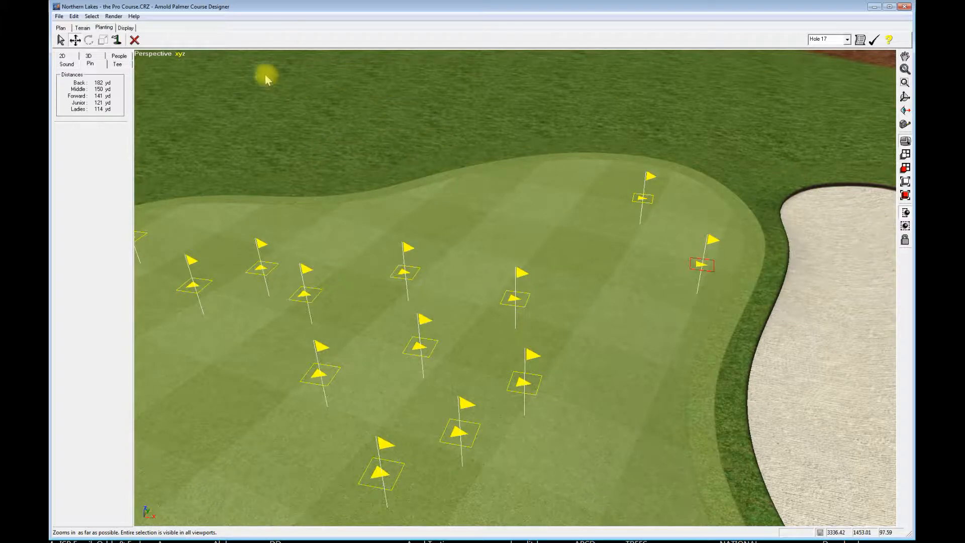
# Check the file commands available for storing the edited pin positions
pyautogui.click(59, 17)
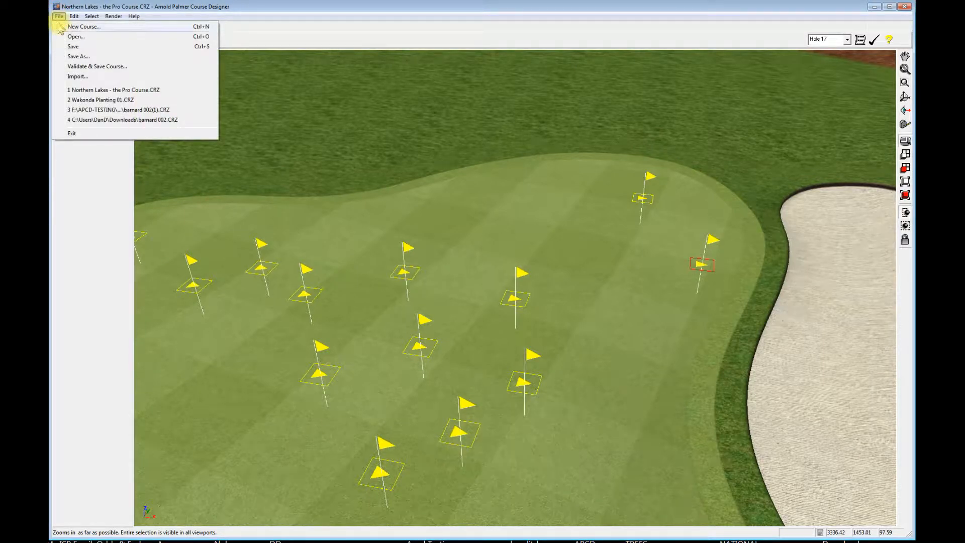
pyautogui.click(362, 24)
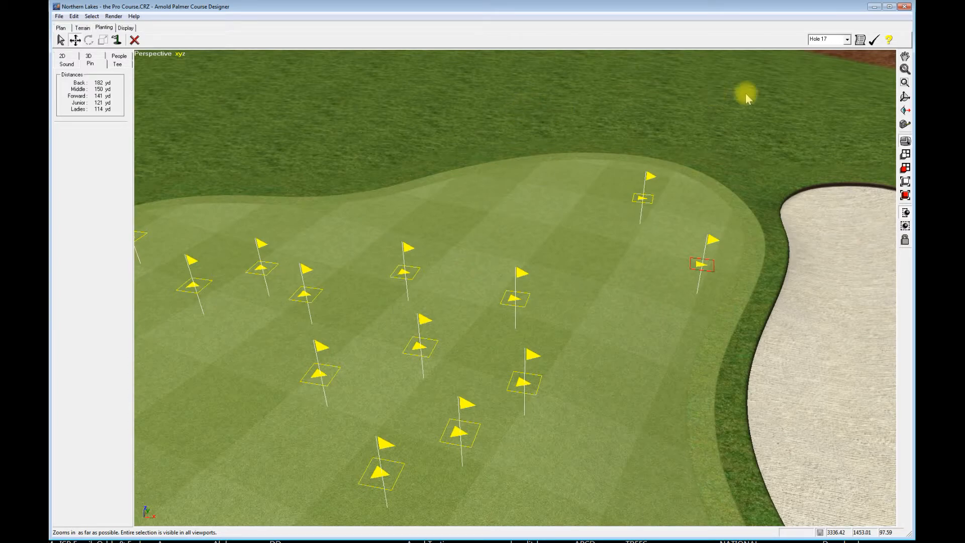
# Exit the course designer without saving the changes and close Movavi Screen Capture Studio
pyautogui.click(904, 7)
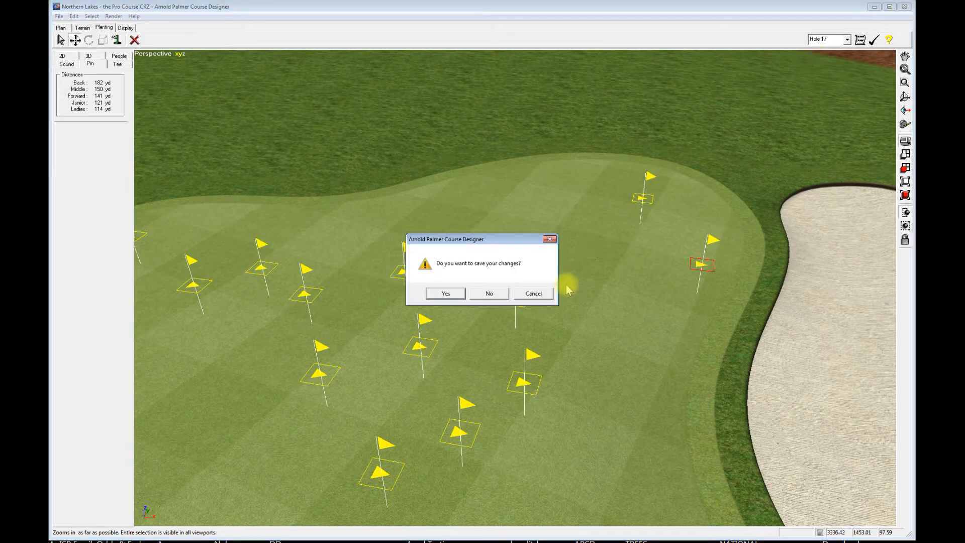
pyautogui.click(487, 294)
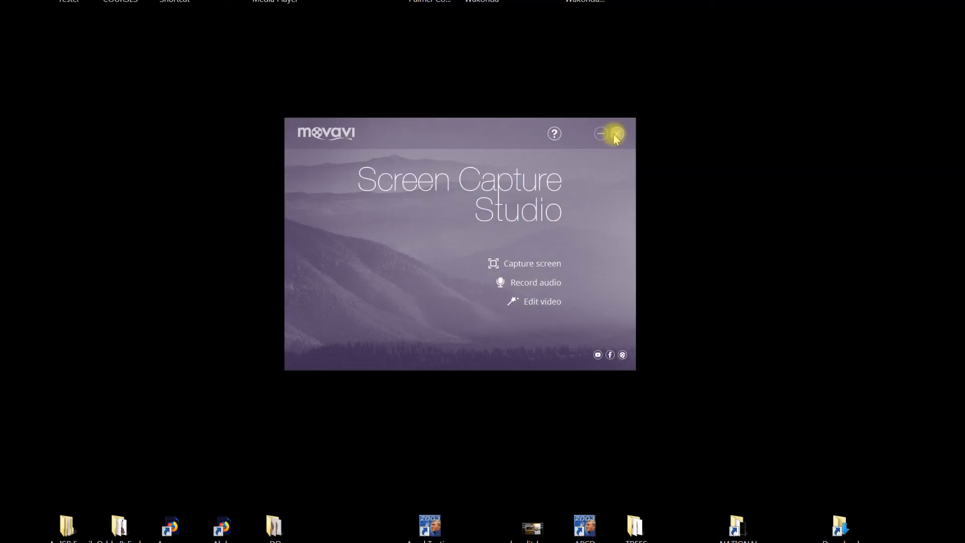
pyautogui.click(616, 134)
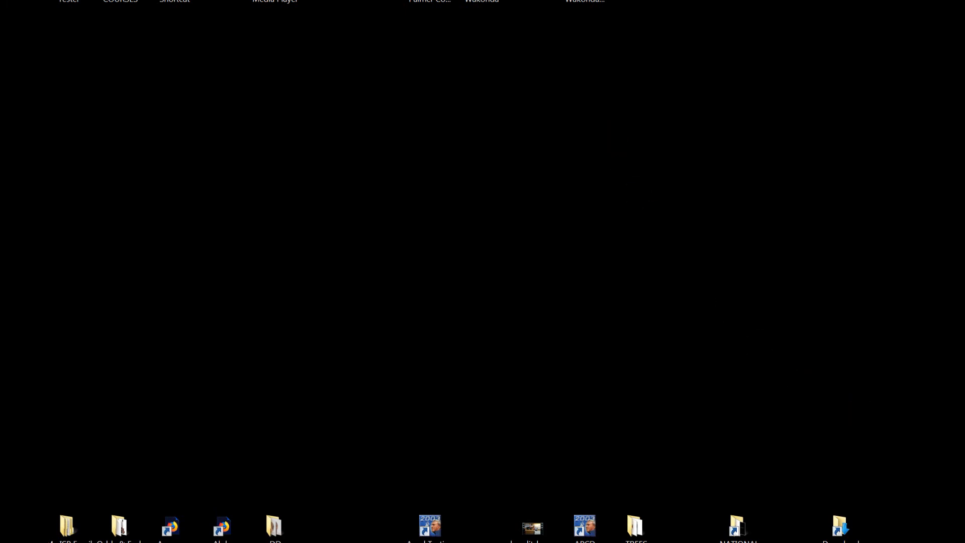